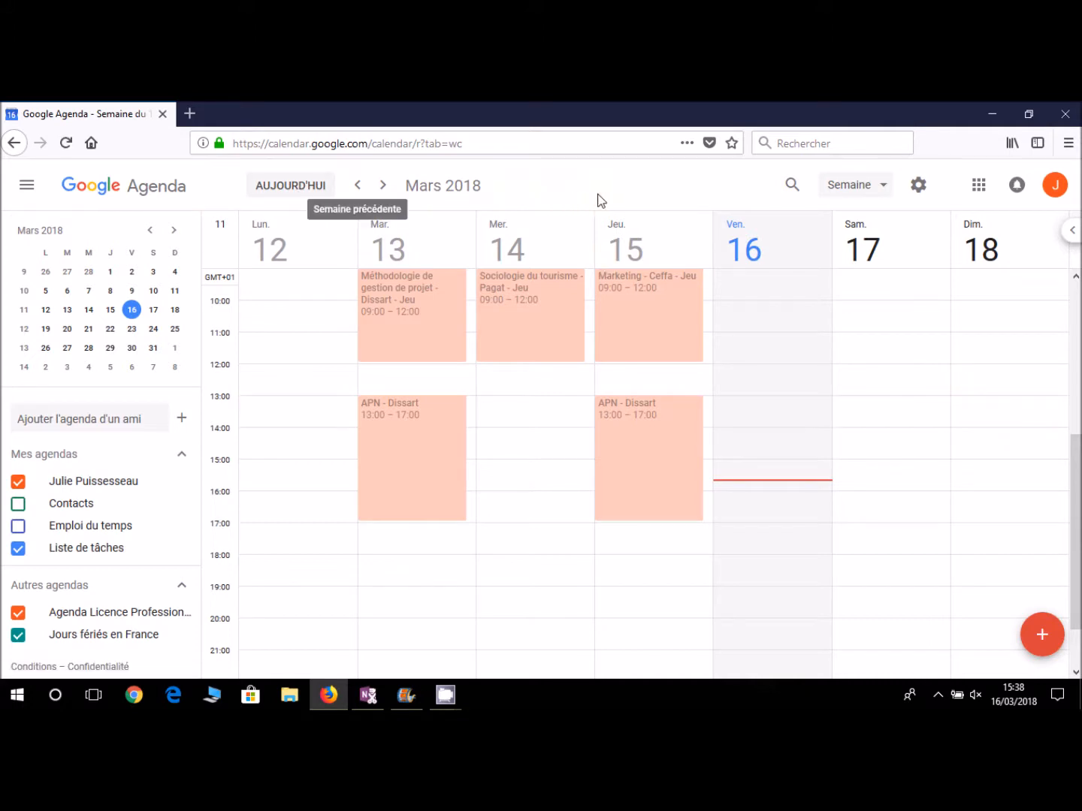
Step: Preview the calendar in the Jour, Mois and Année views
click(882, 193)
click(875, 226)
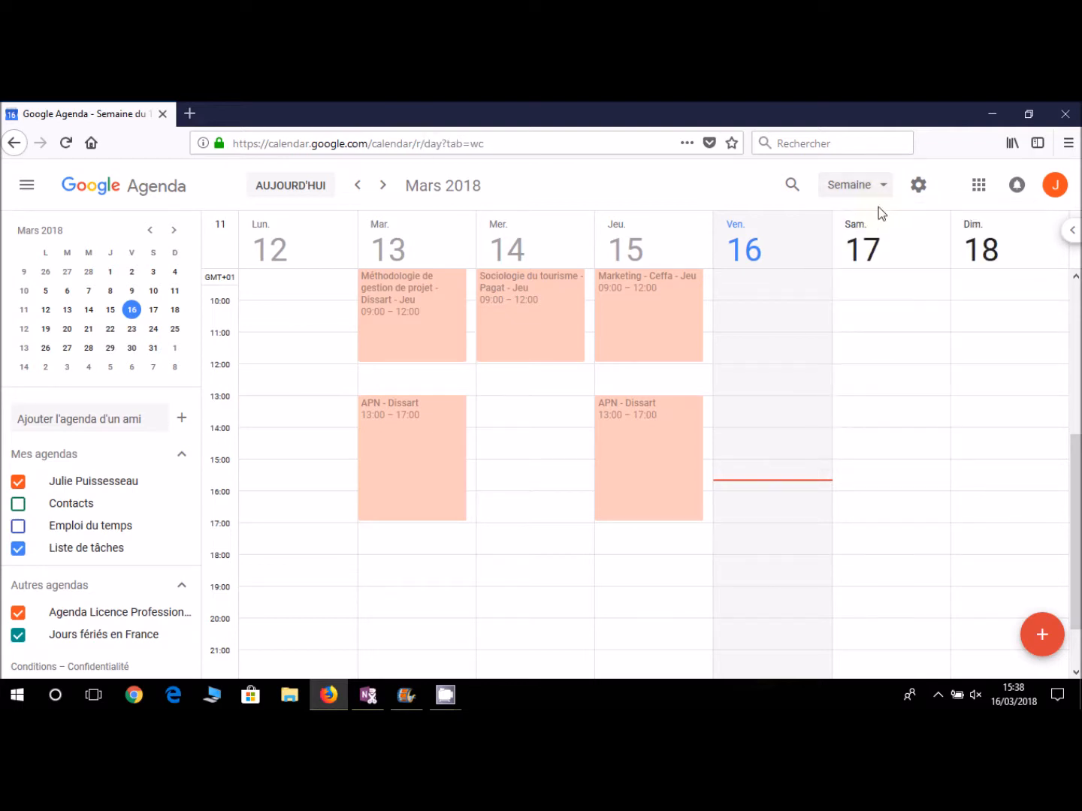
click(880, 198)
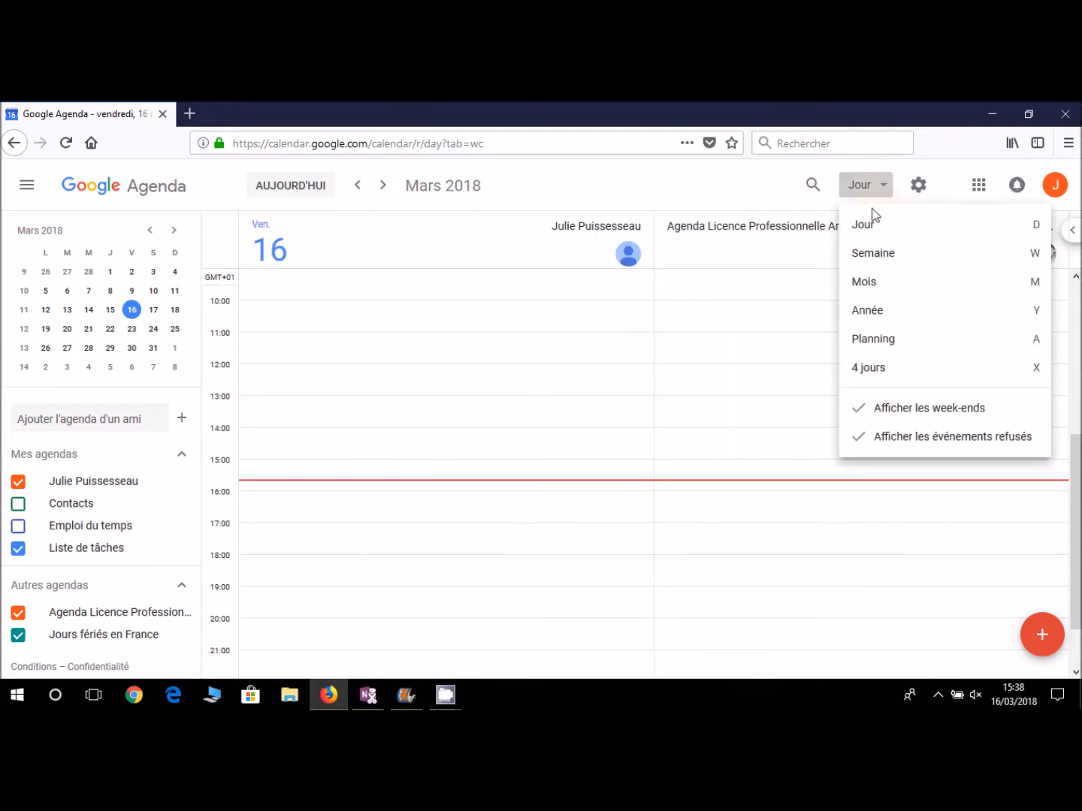
click(873, 282)
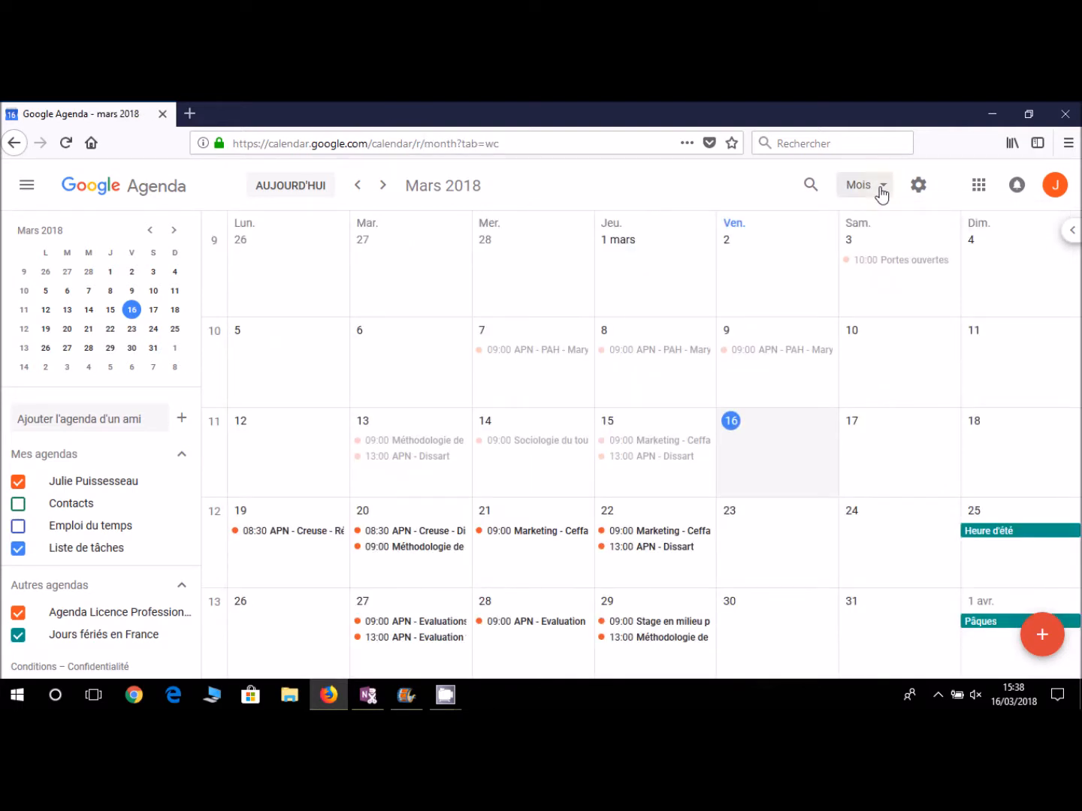
click(880, 193)
click(883, 316)
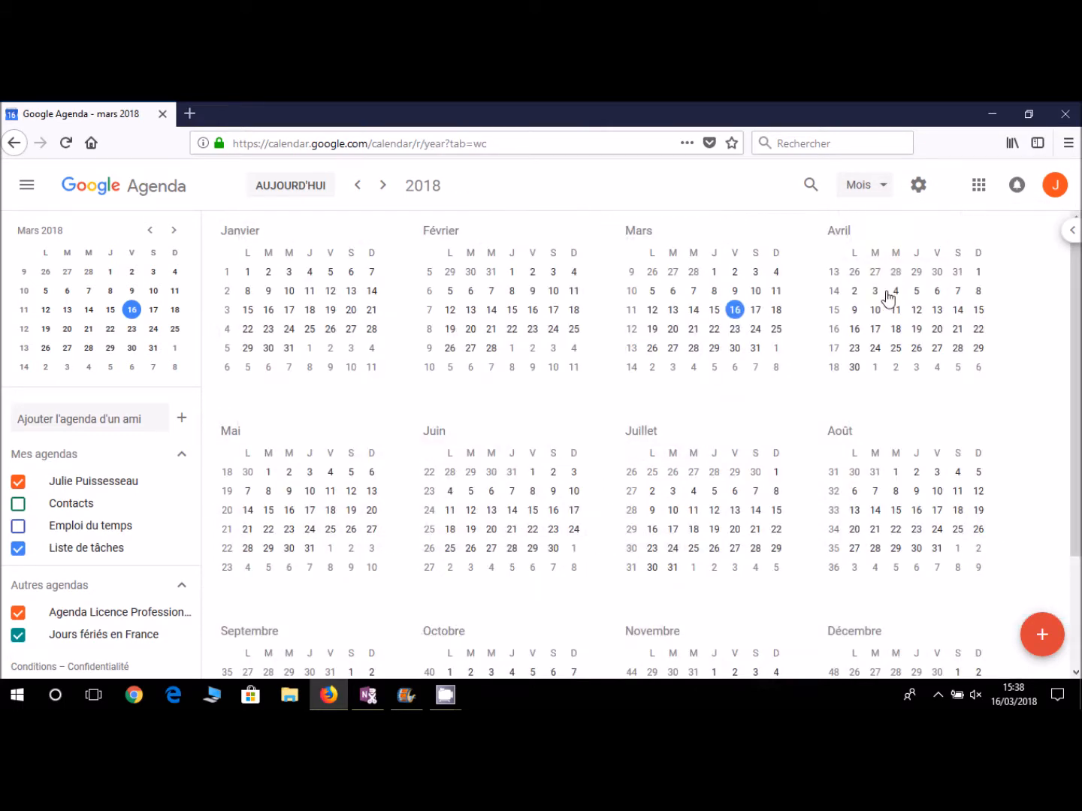
Step: Preview the Planning and 4 jours calendar views, and return to the Semaine view
click(888, 194)
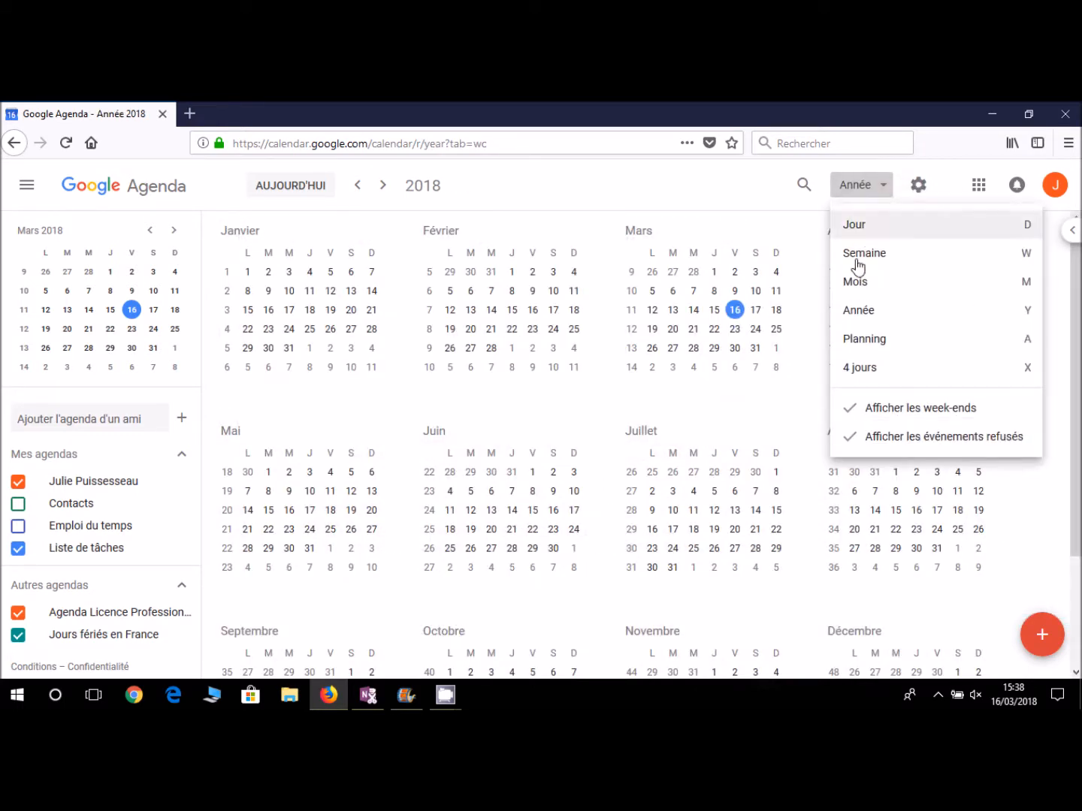
click(864, 344)
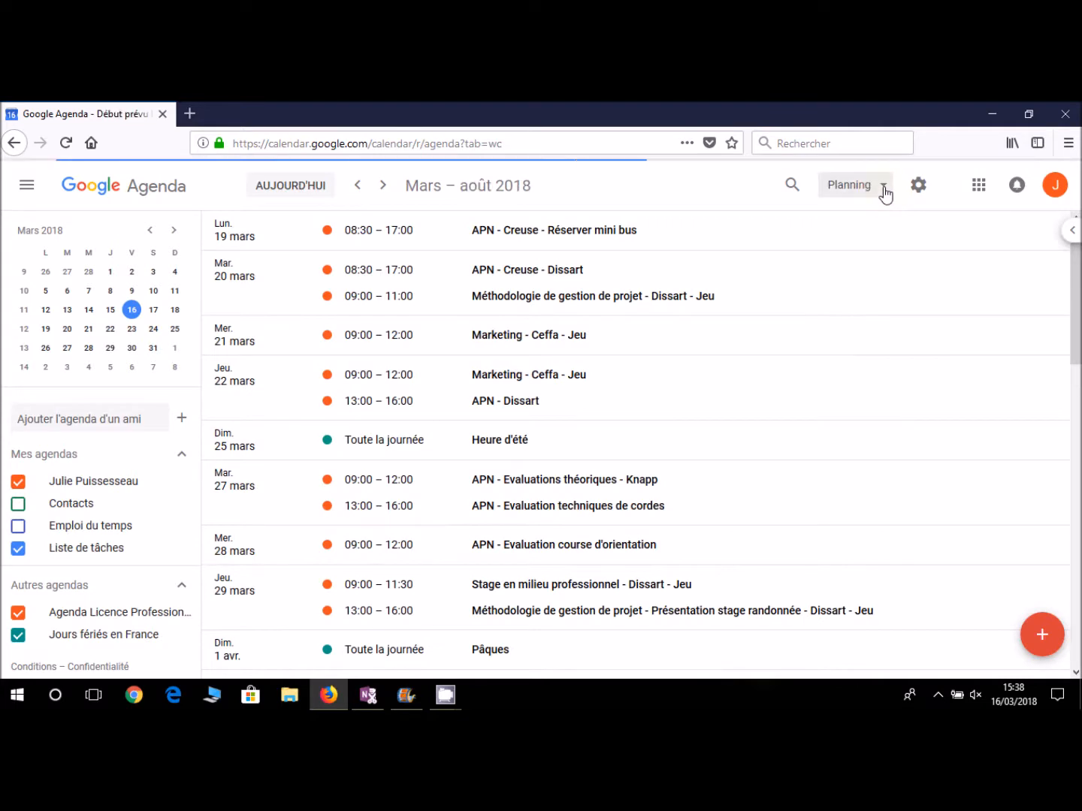
click(884, 189)
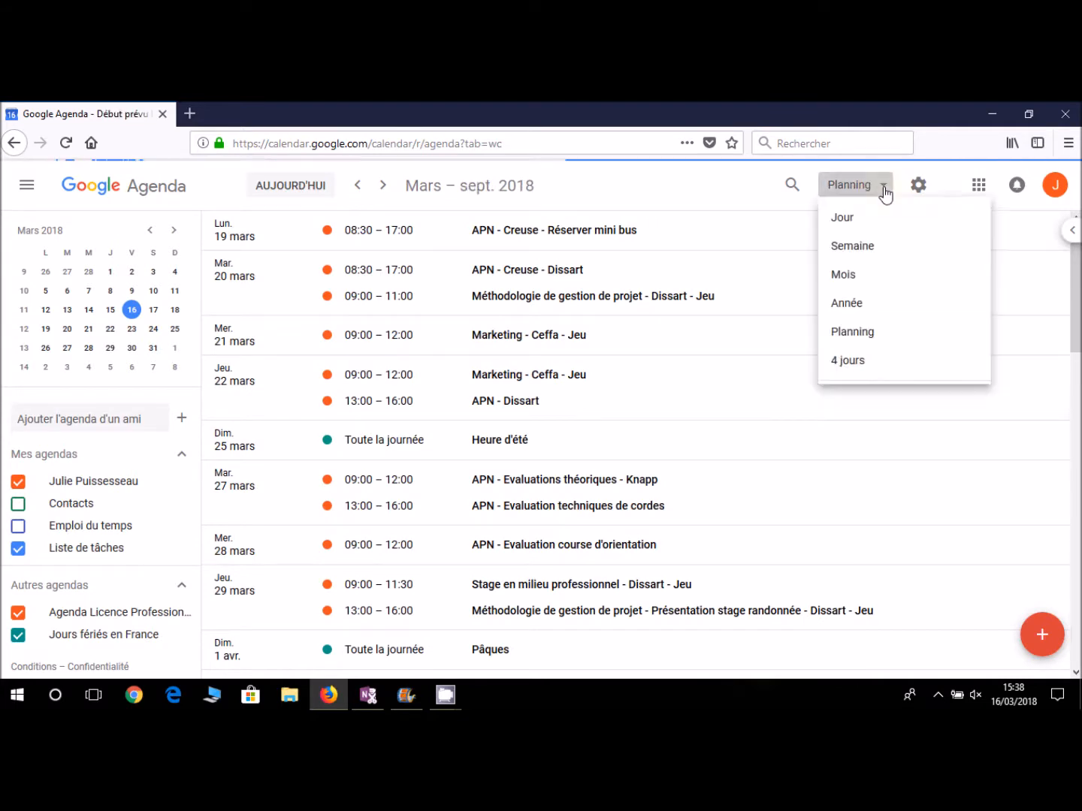
click(866, 369)
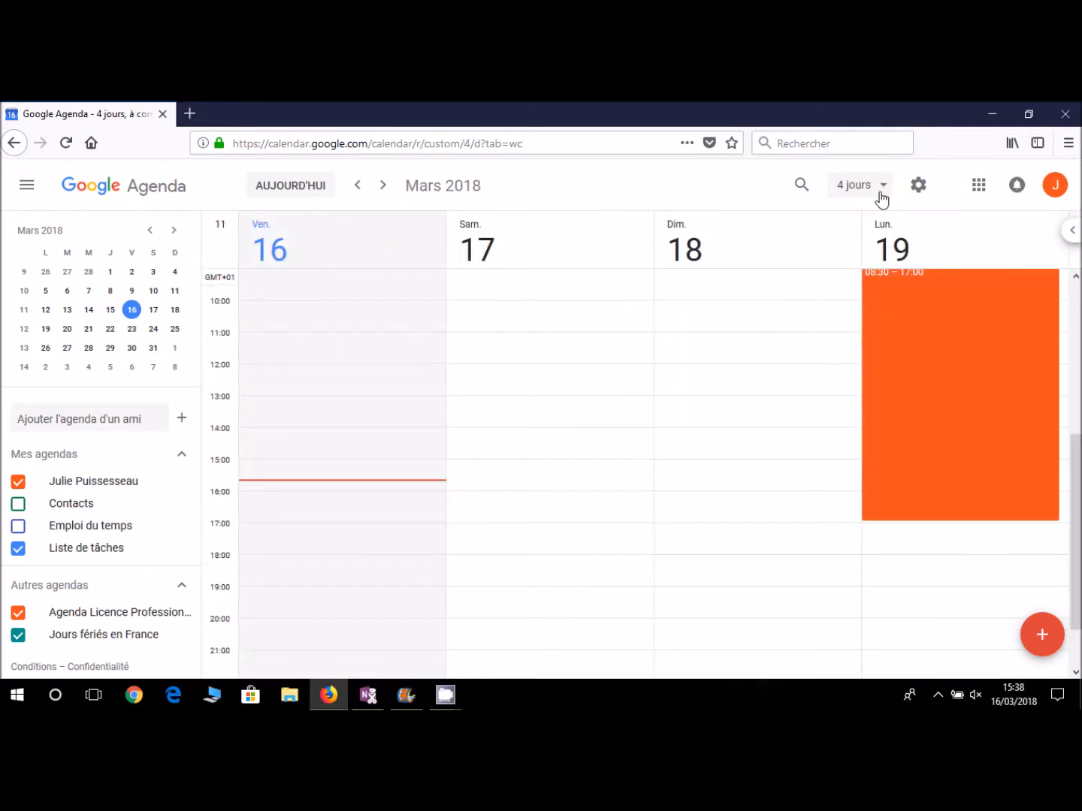
click(882, 199)
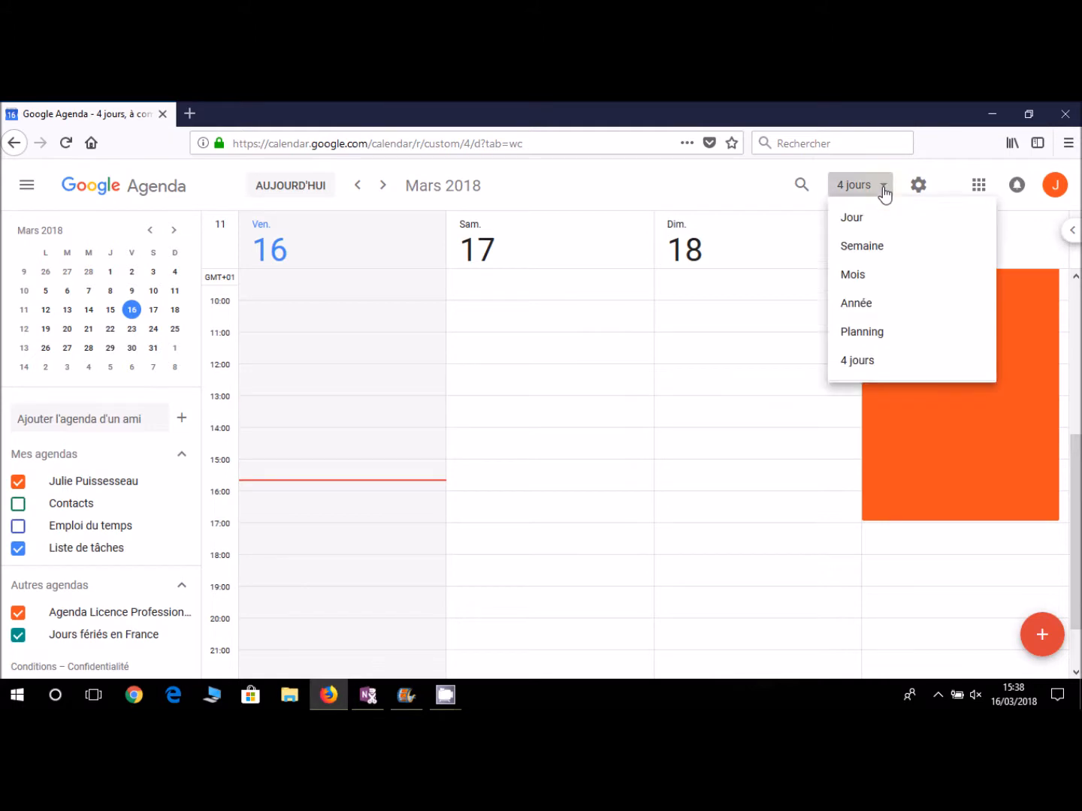
click(882, 264)
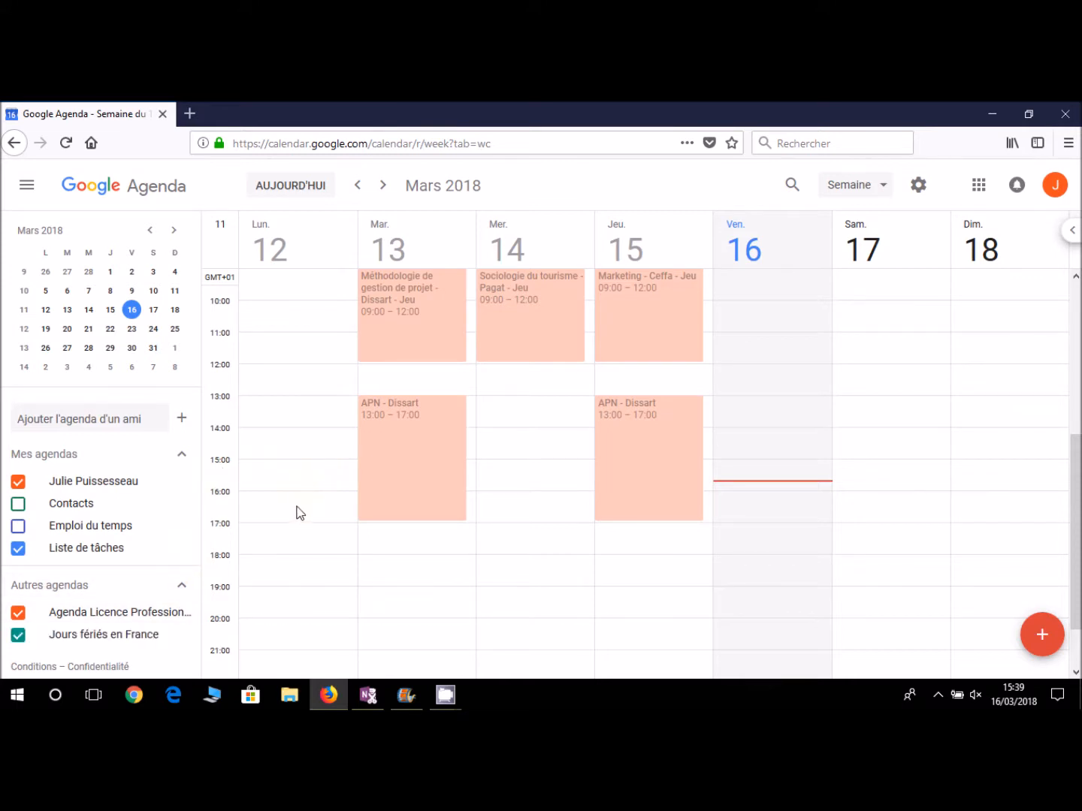
Step: Create and save an event titled "rdv" on Saturday 17 March 2018 from 12:00 to 13:30
click(876, 381)
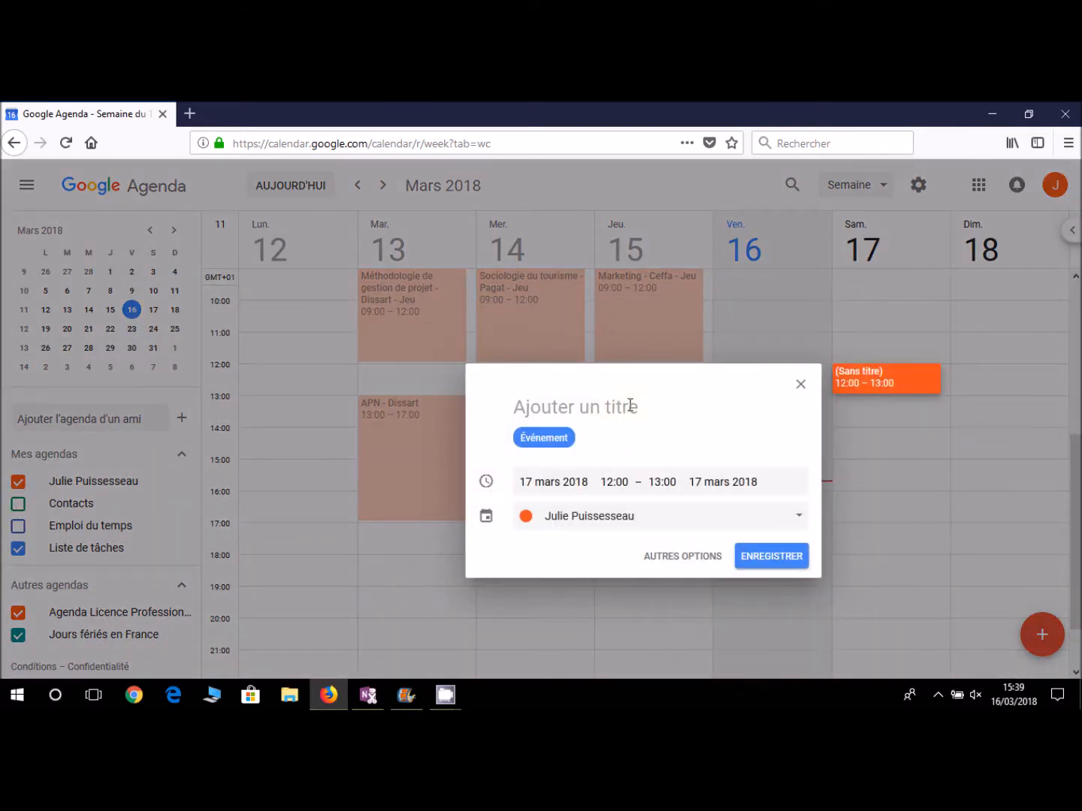
text(rdv)
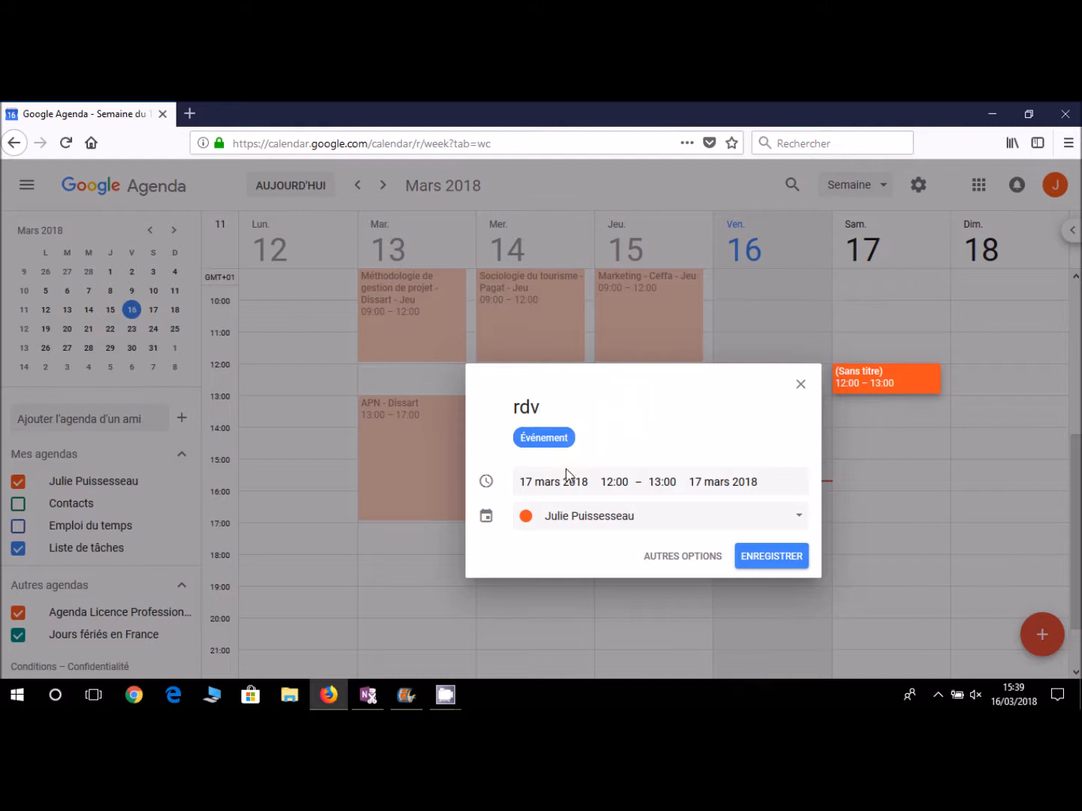
click(537, 482)
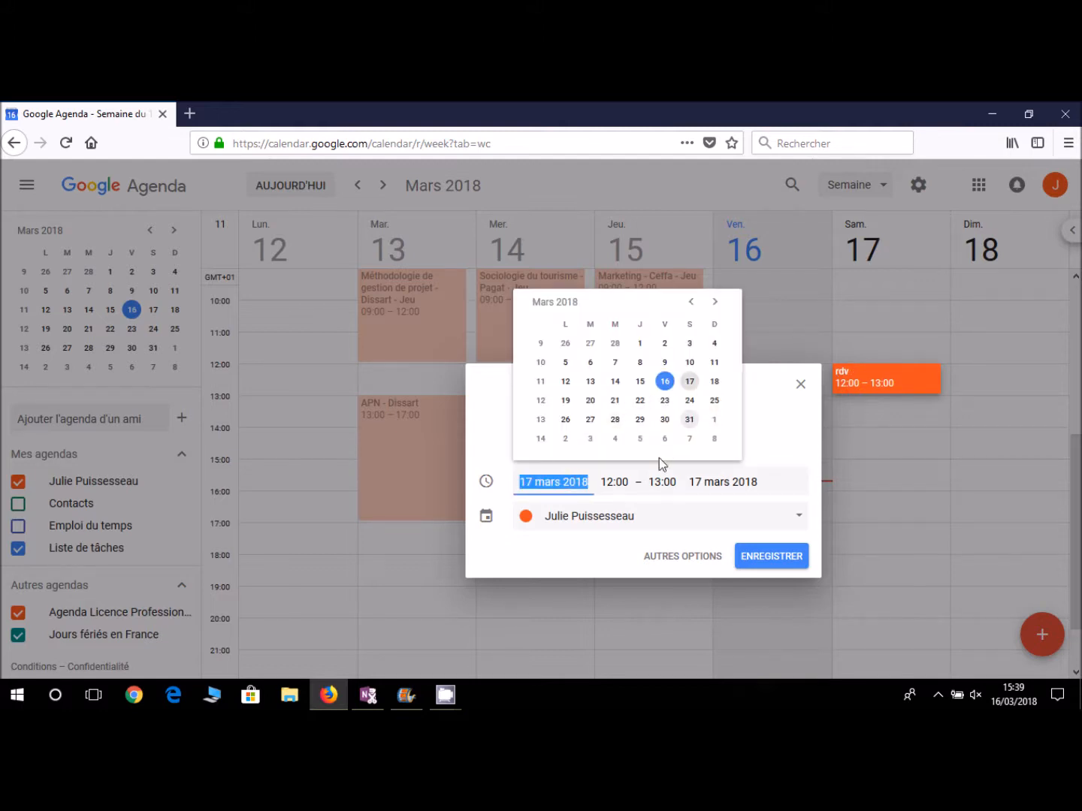
click(618, 484)
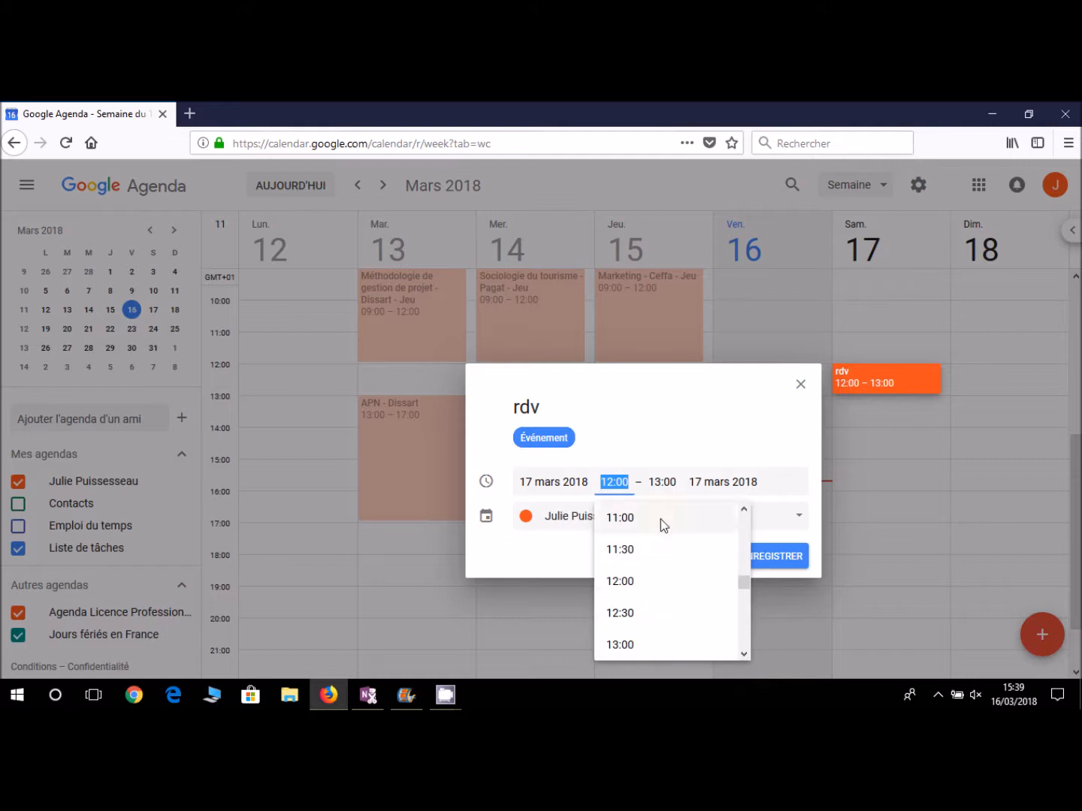
click(665, 483)
click(666, 614)
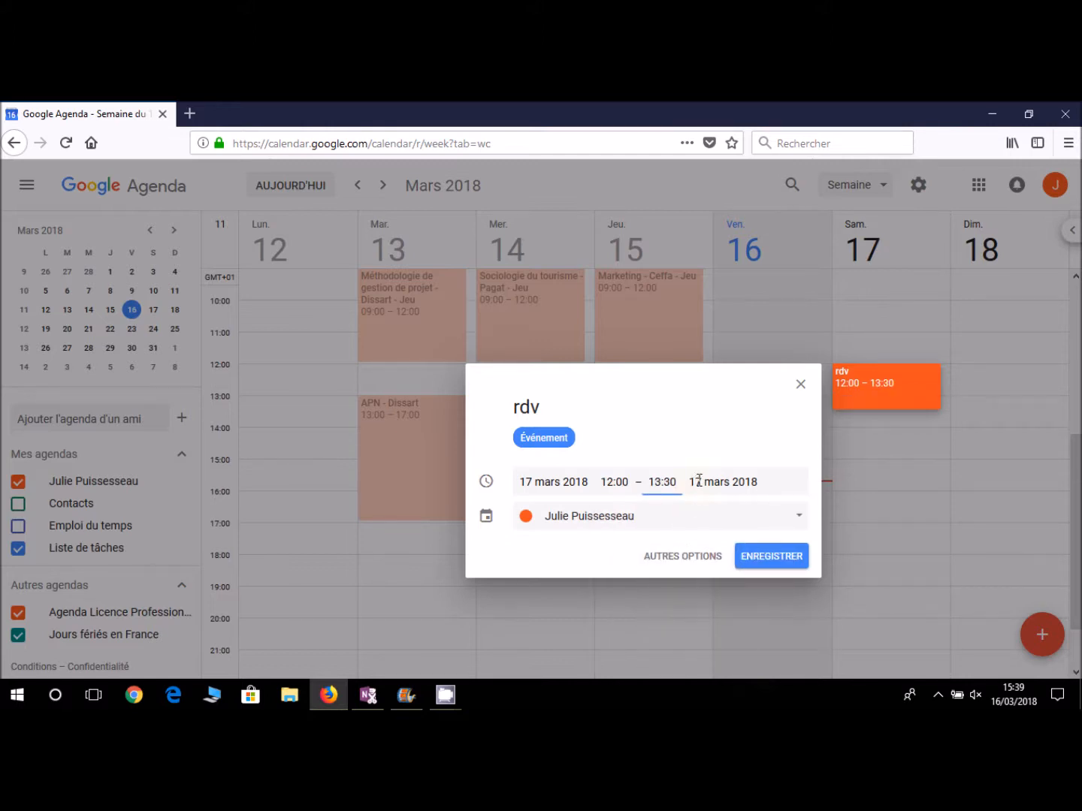
click(784, 564)
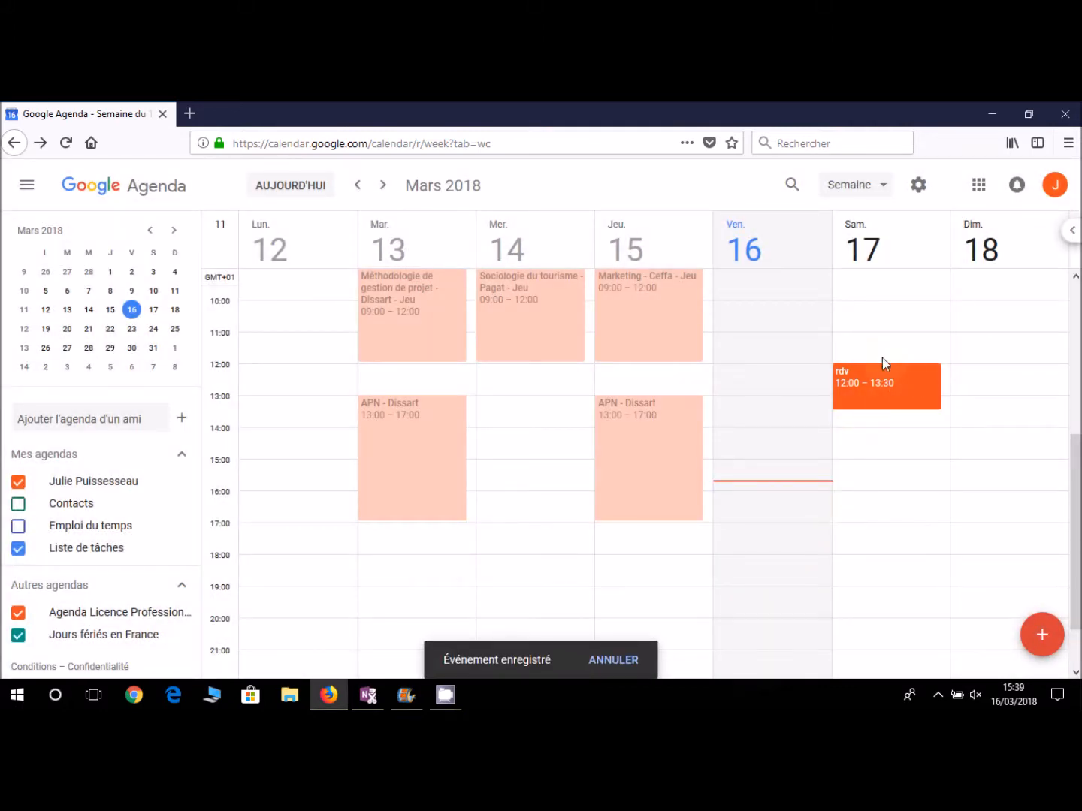
Step: Extend Saturday's rdv event so it ends at 15:00, and review its details and additional actions
drag(883, 408, 879, 455)
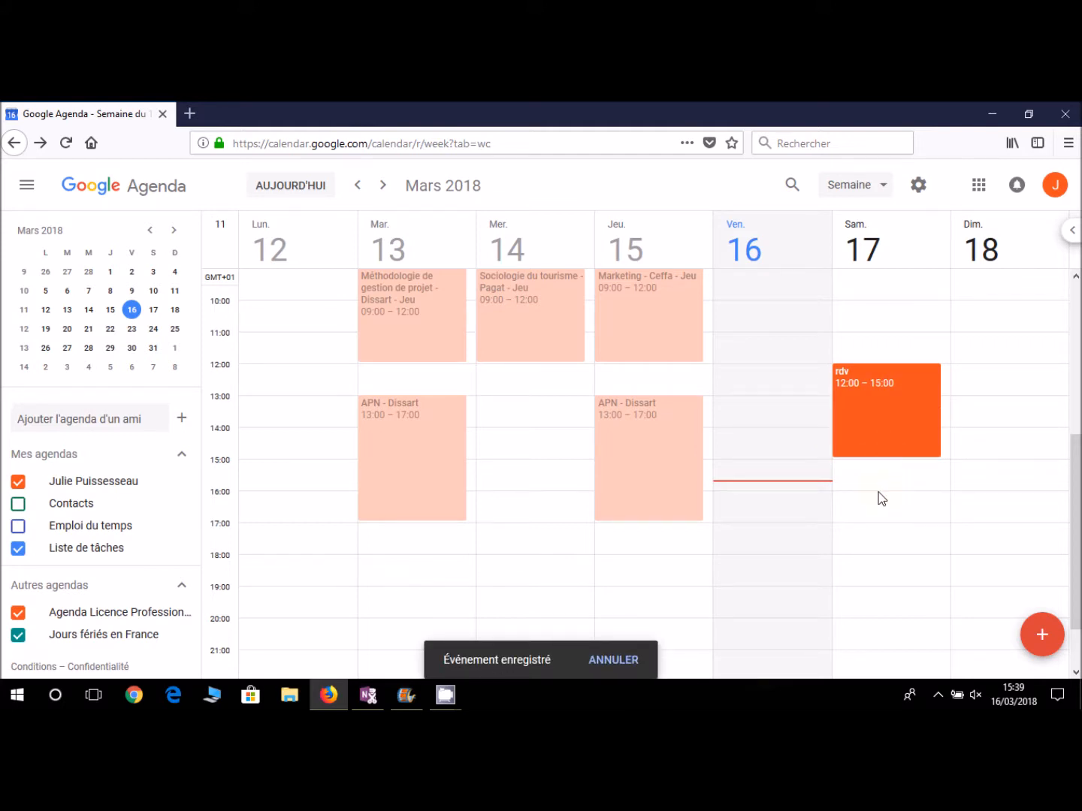
click(890, 415)
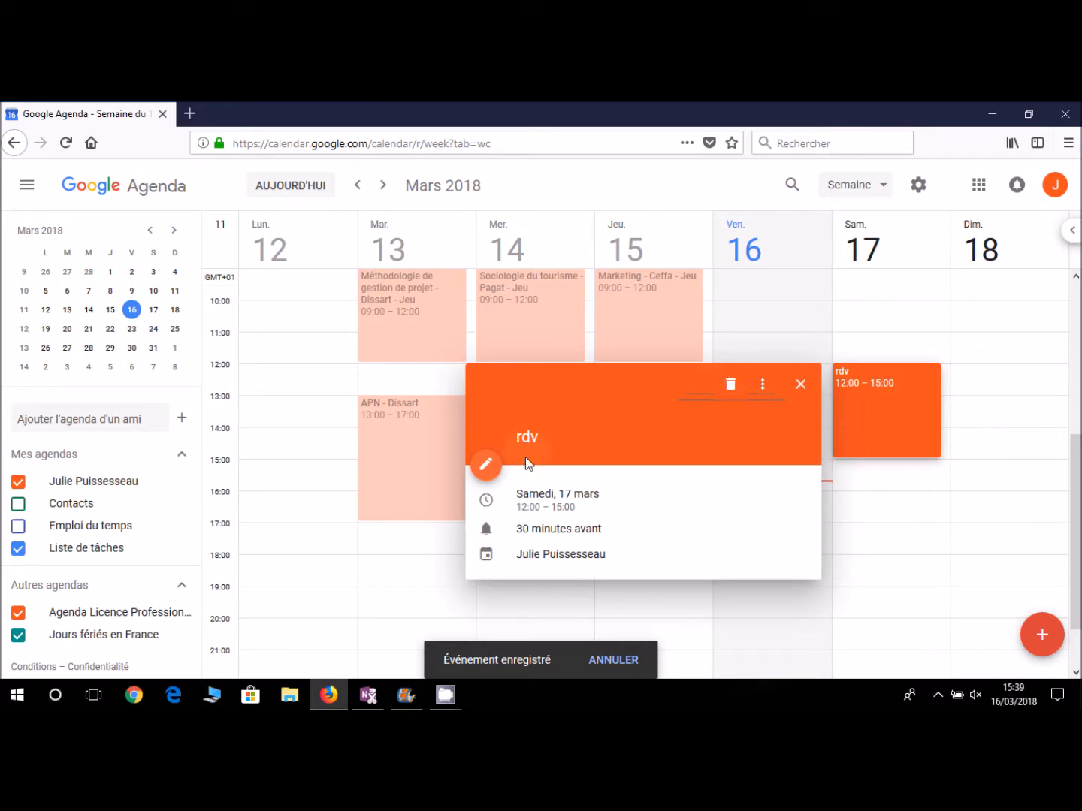
click(763, 386)
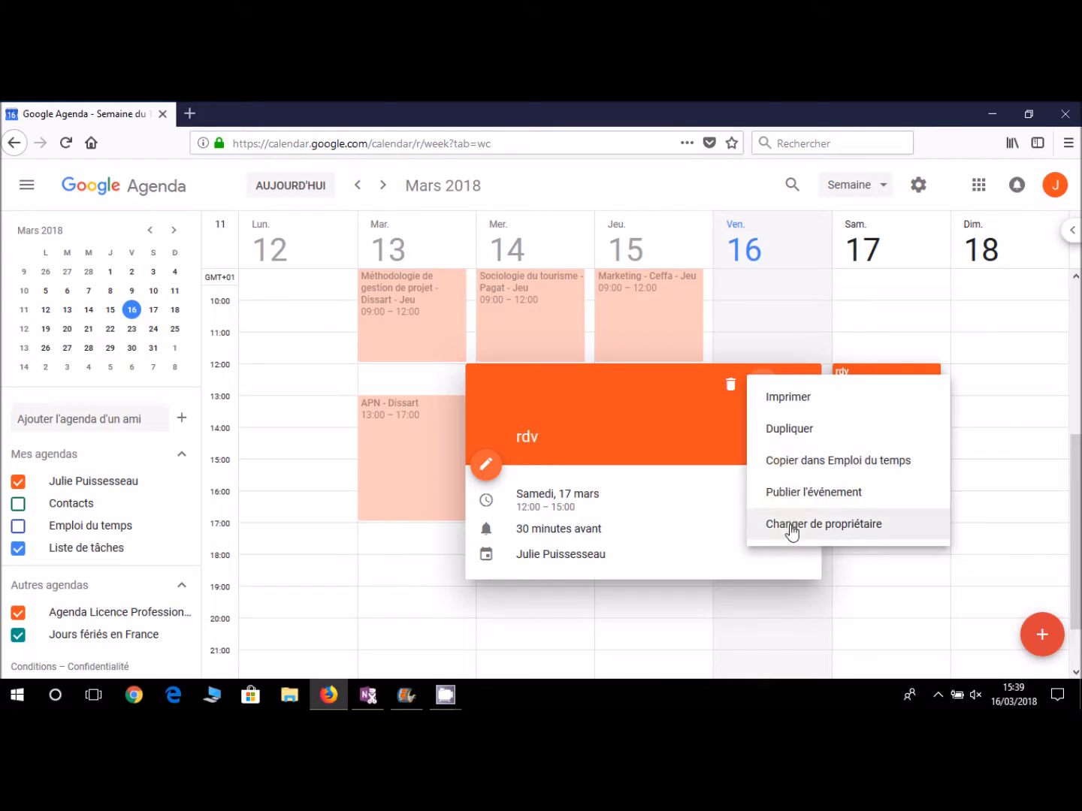
click(702, 453)
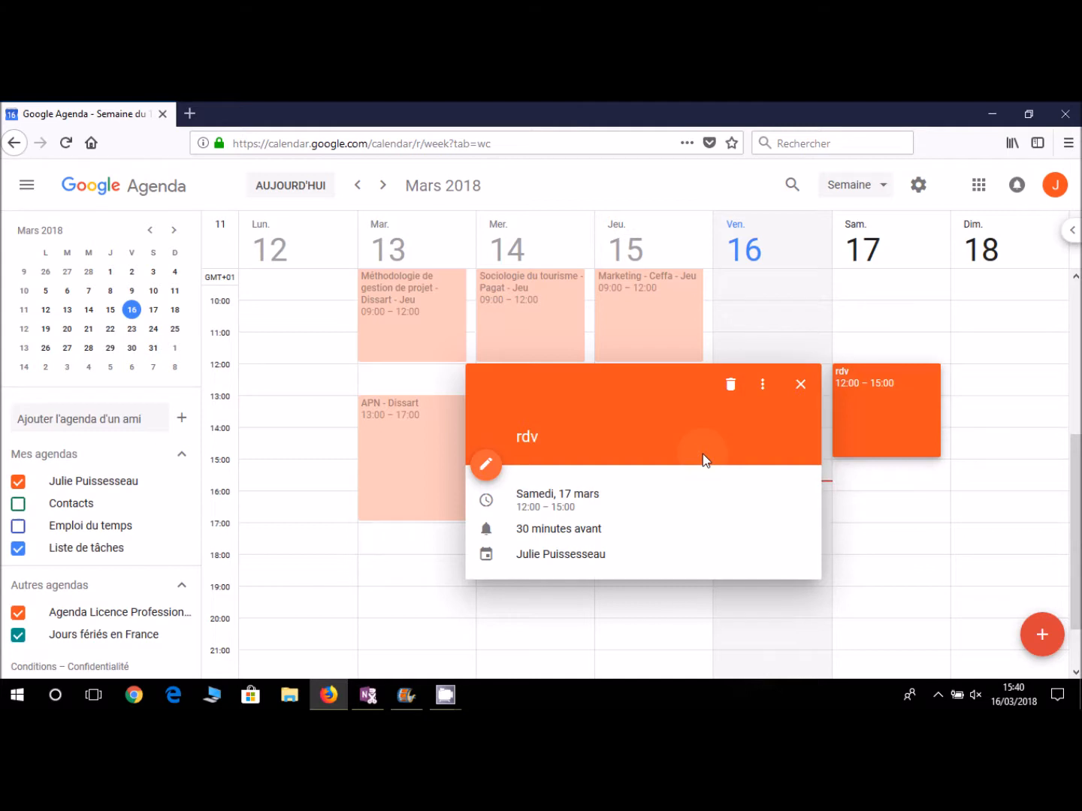
Step: Open the rdv event for full editing and try the Toute la journée option, leaving it off
click(487, 468)
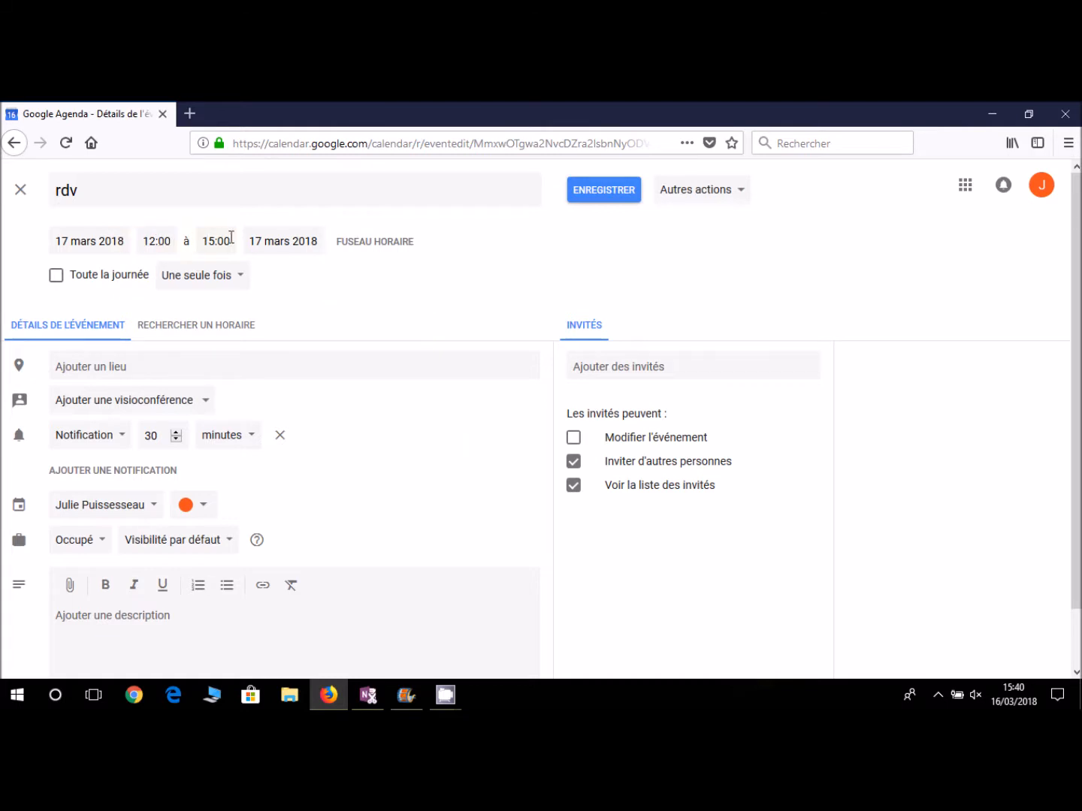
click(57, 277)
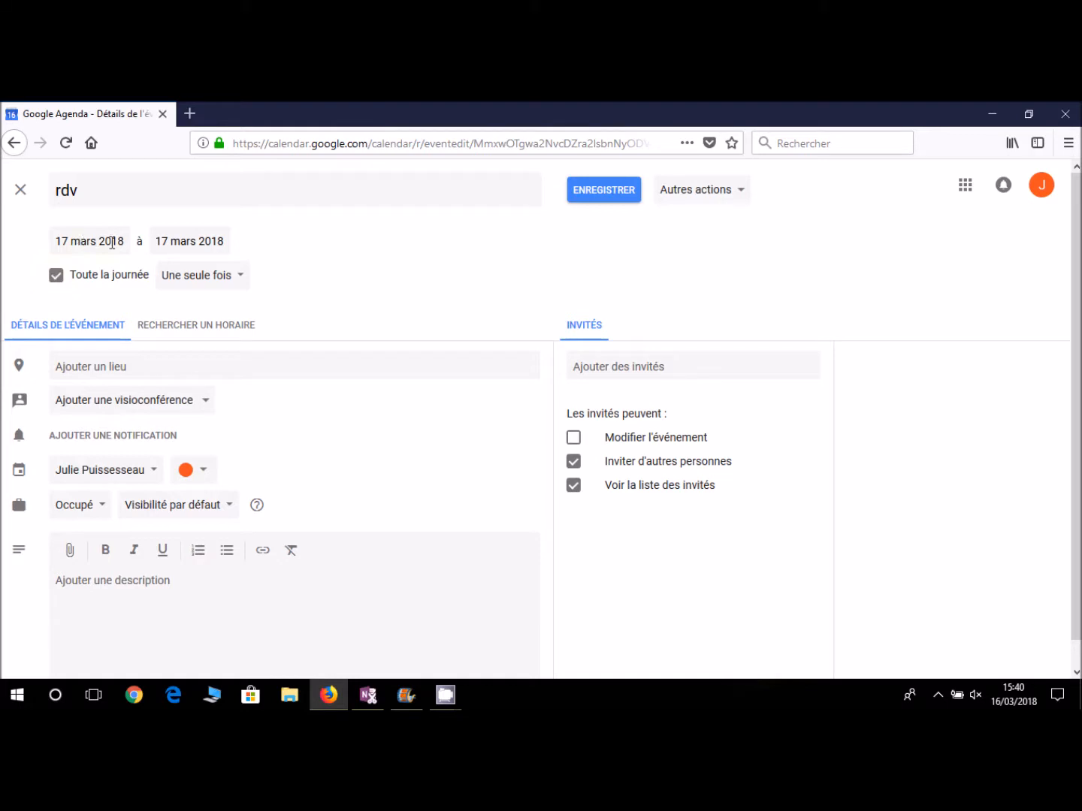
click(56, 276)
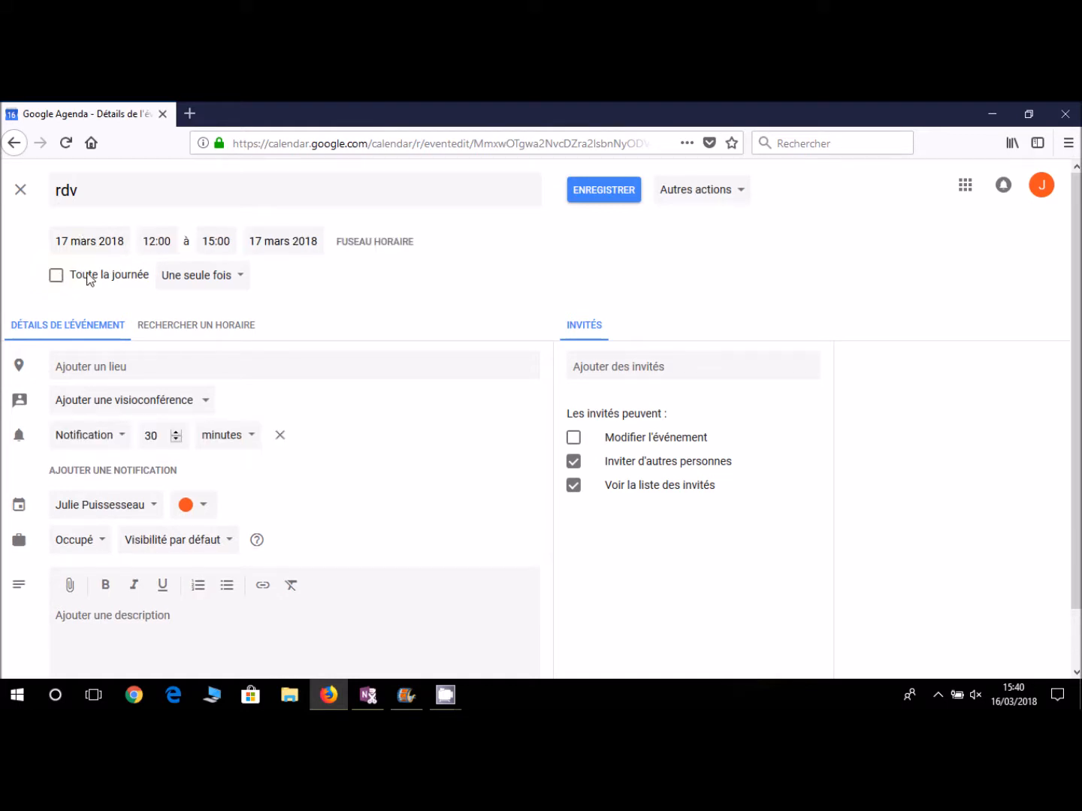
Step: Set the rdv event's recurrence to Toutes les semaines le samedi
click(233, 278)
click(252, 340)
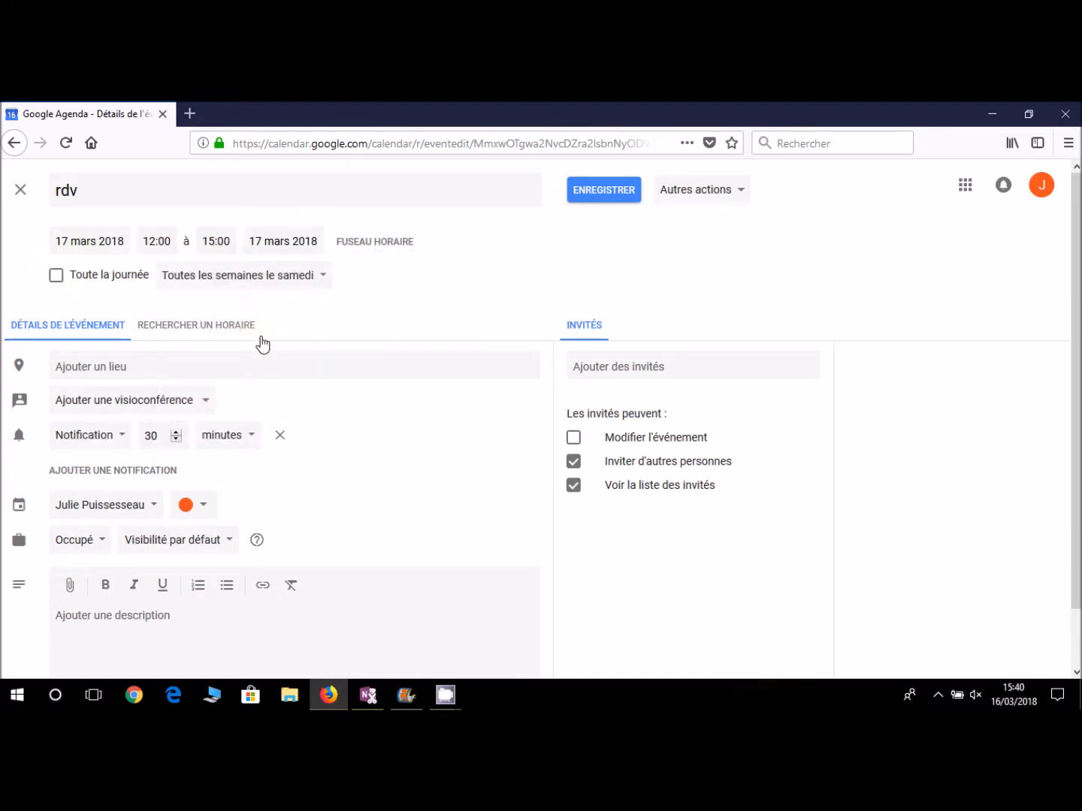
click(281, 286)
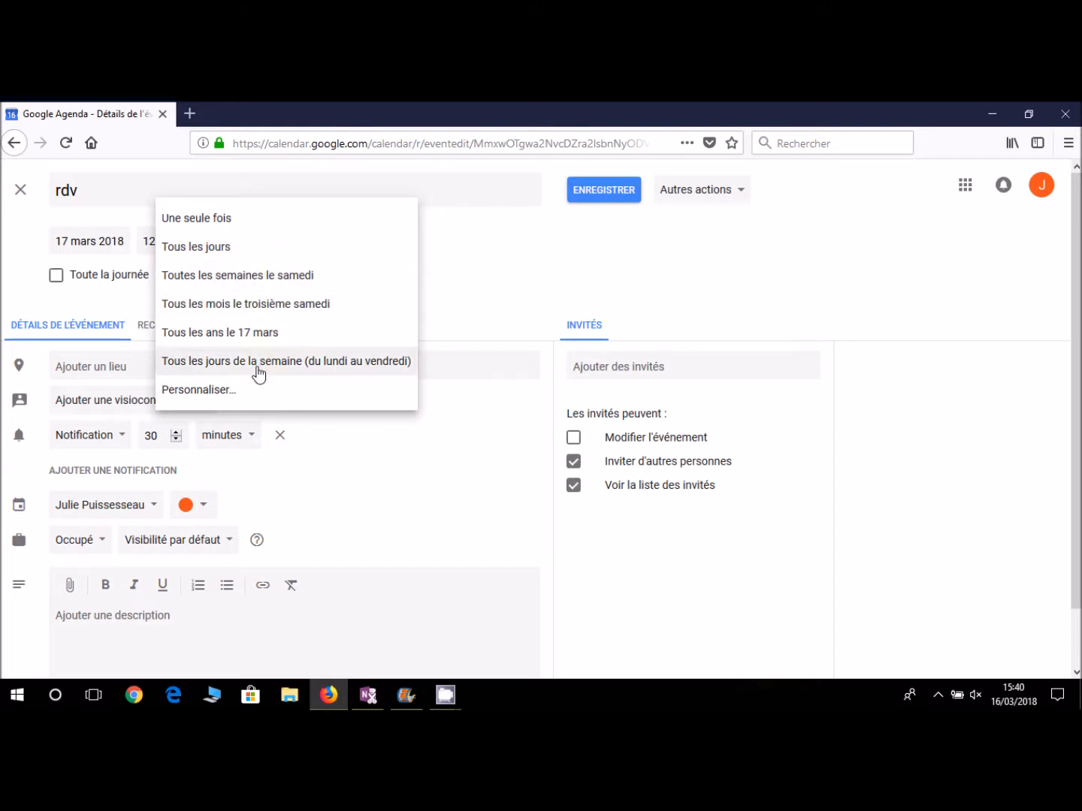
click(241, 254)
click(237, 278)
click(233, 304)
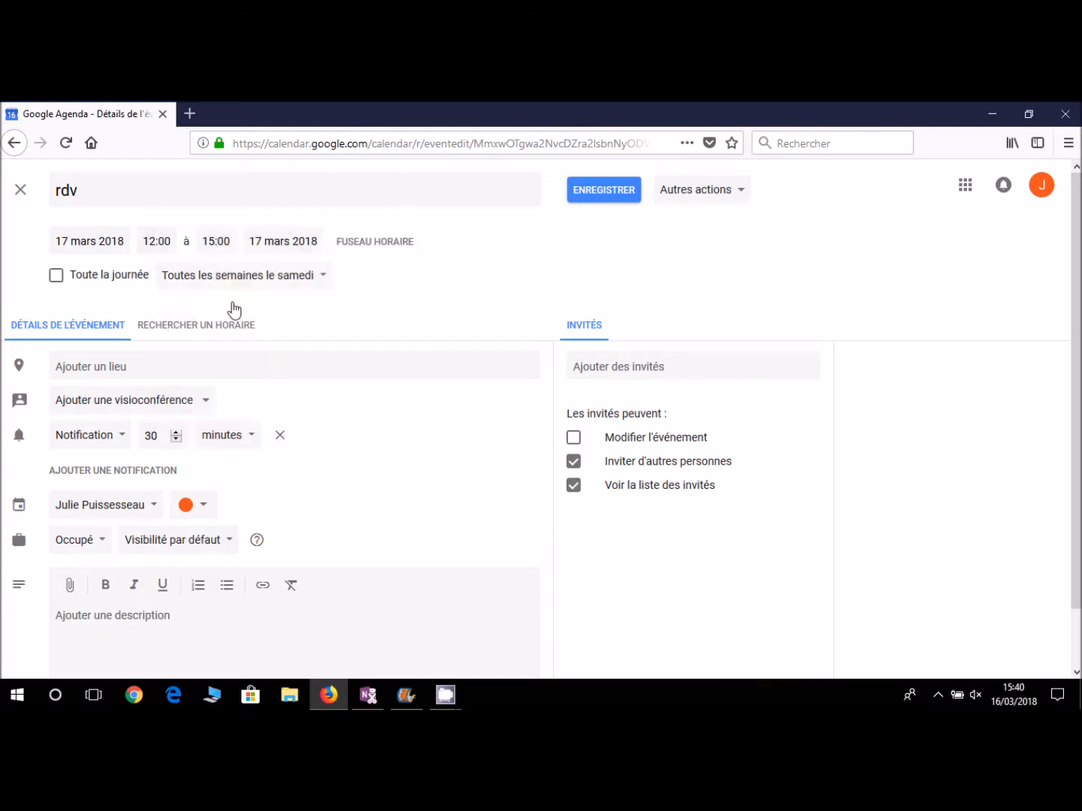
Step: Change the event's reminder type to E-mail, keeping it at 30 minutes before
click(163, 361)
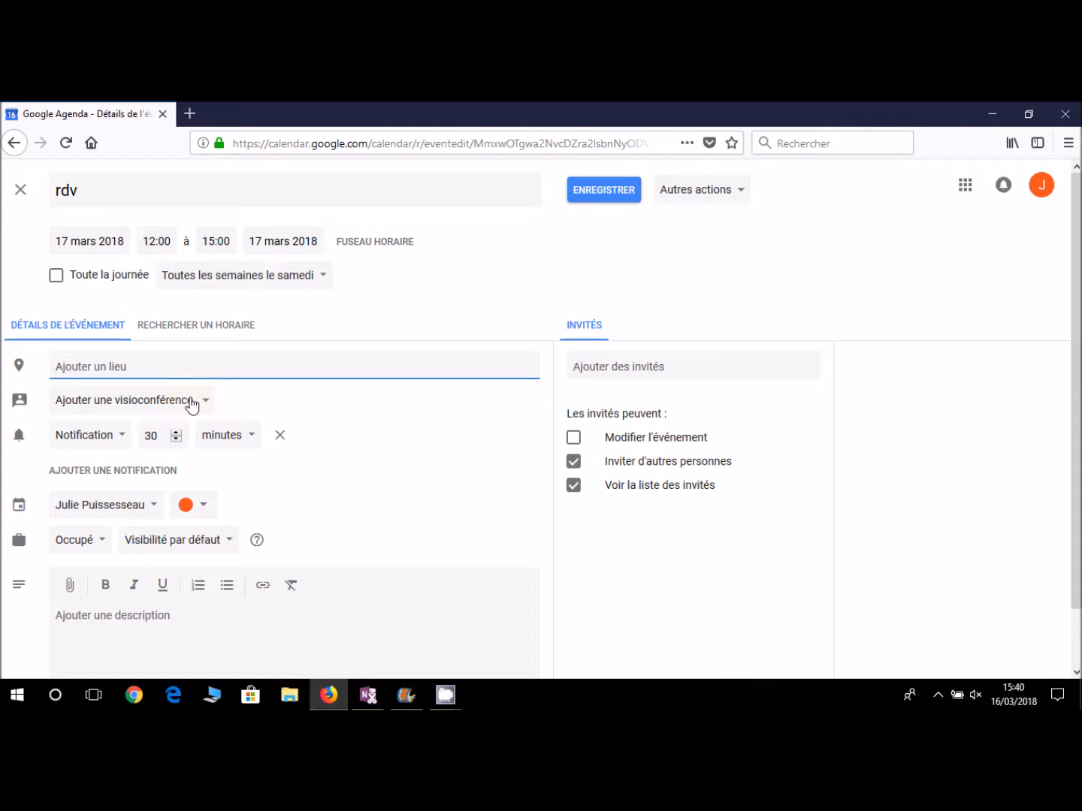
click(122, 442)
click(110, 415)
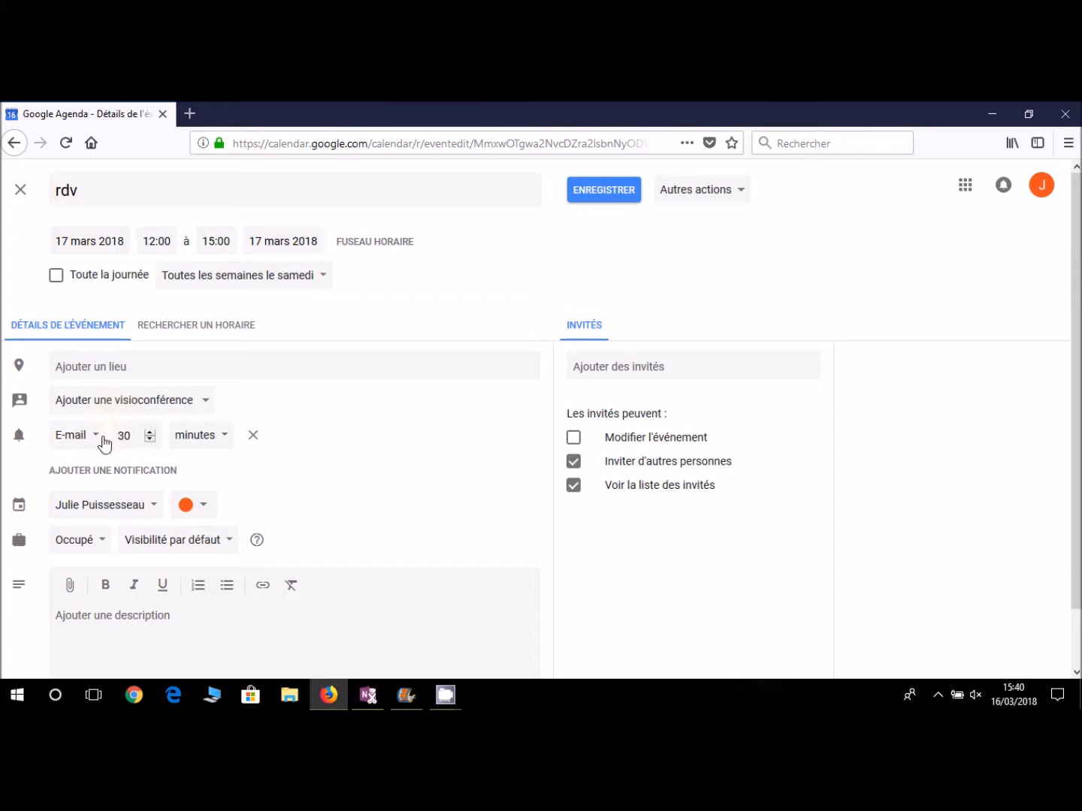
click(211, 444)
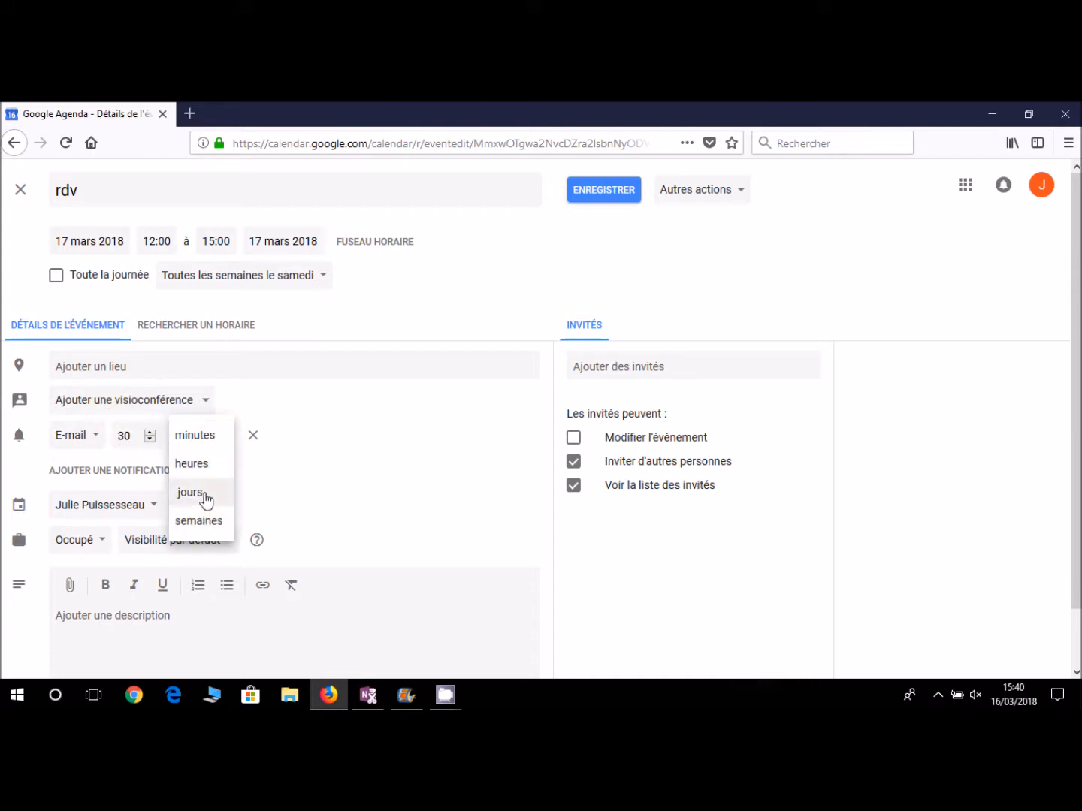
click(201, 440)
Step: Examine the rdv event's choices for calendar, colour, availability and visibility without changing any of them
click(150, 505)
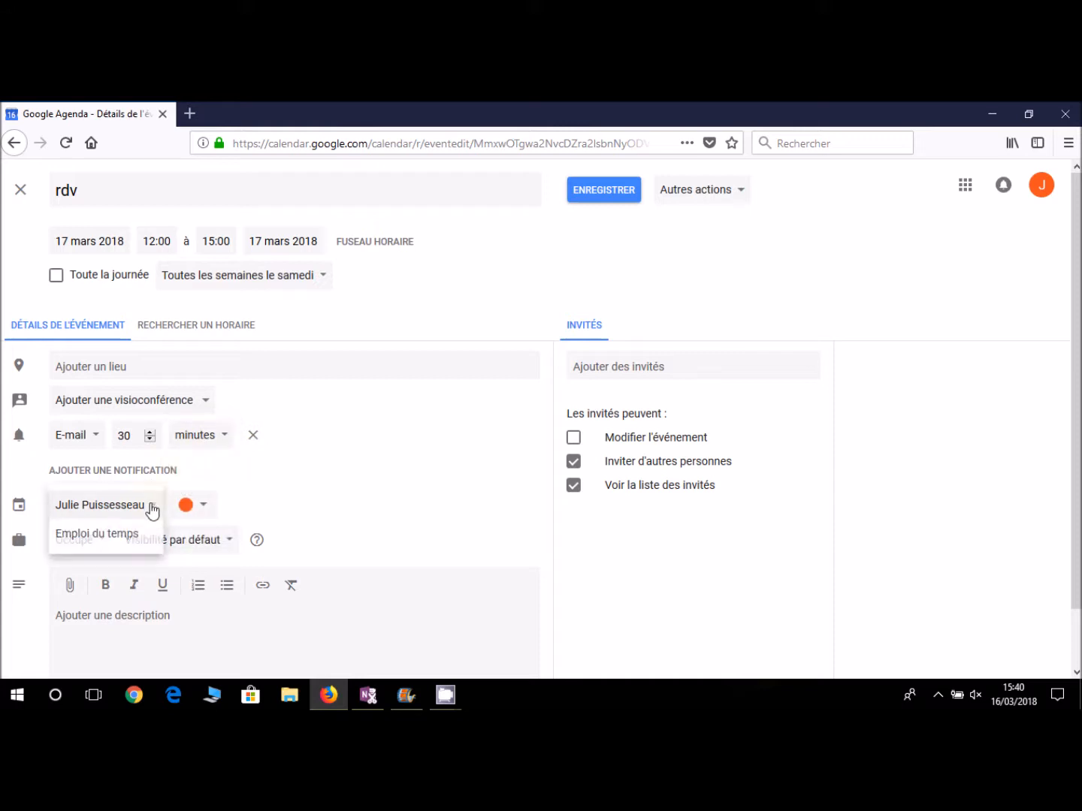
click(146, 508)
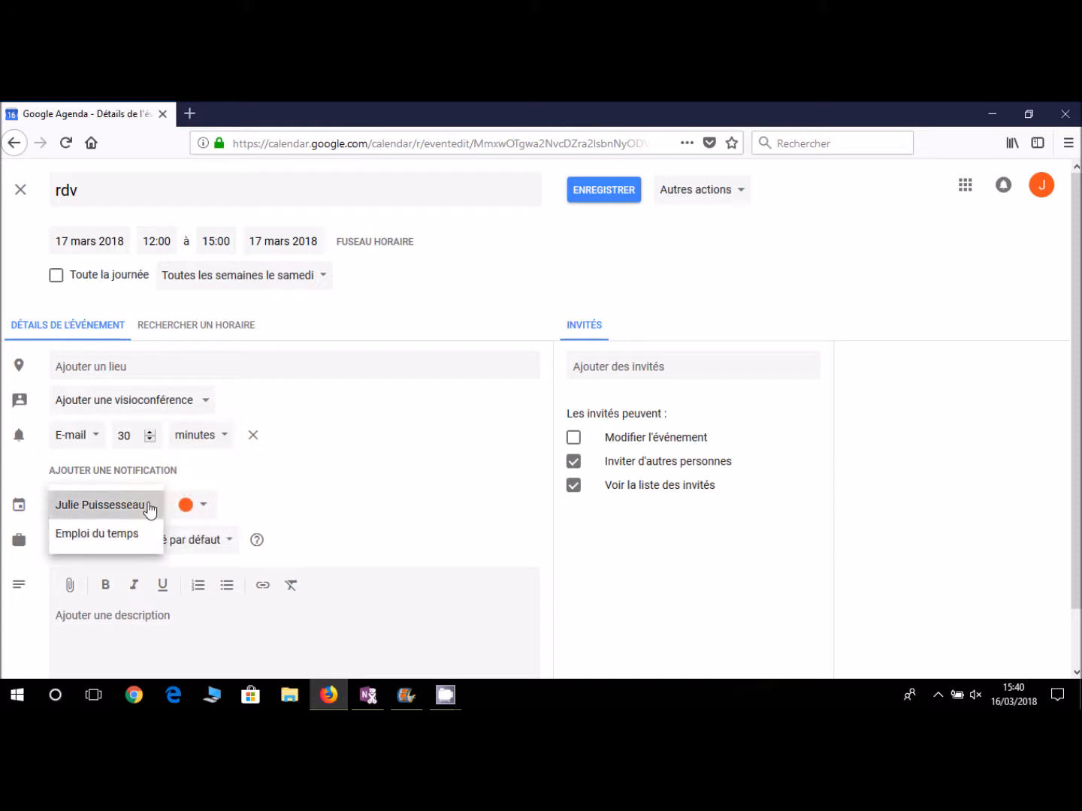
click(208, 510)
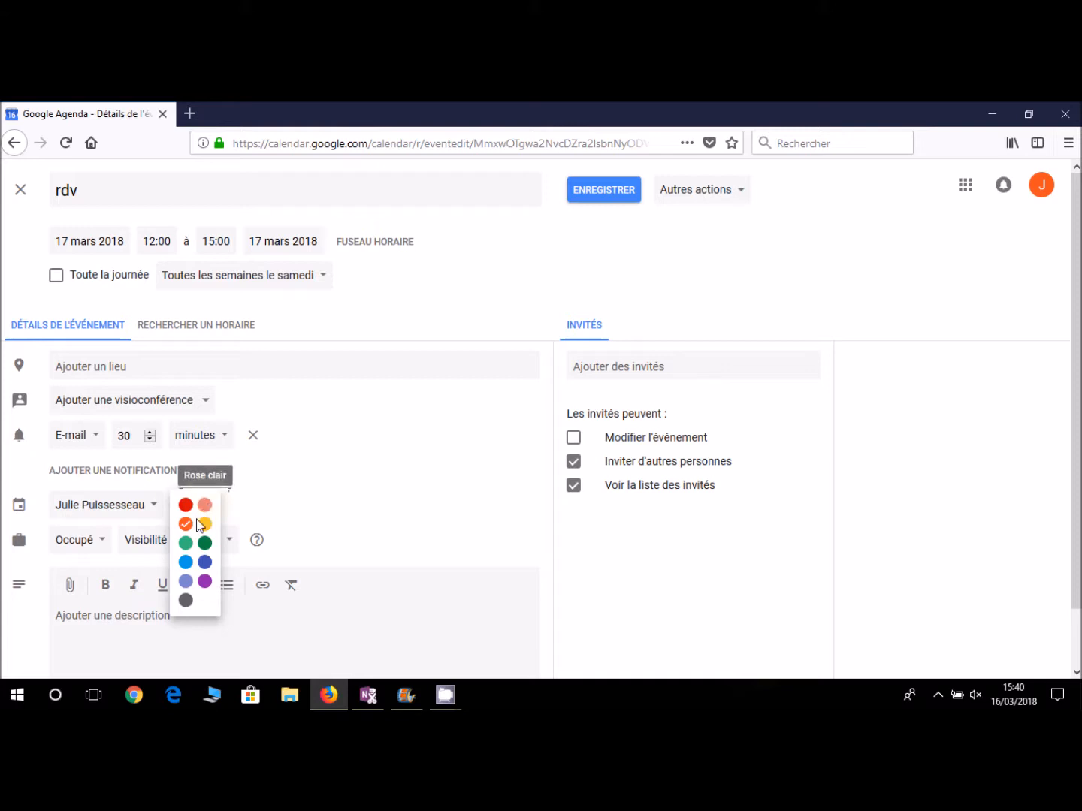
click(275, 496)
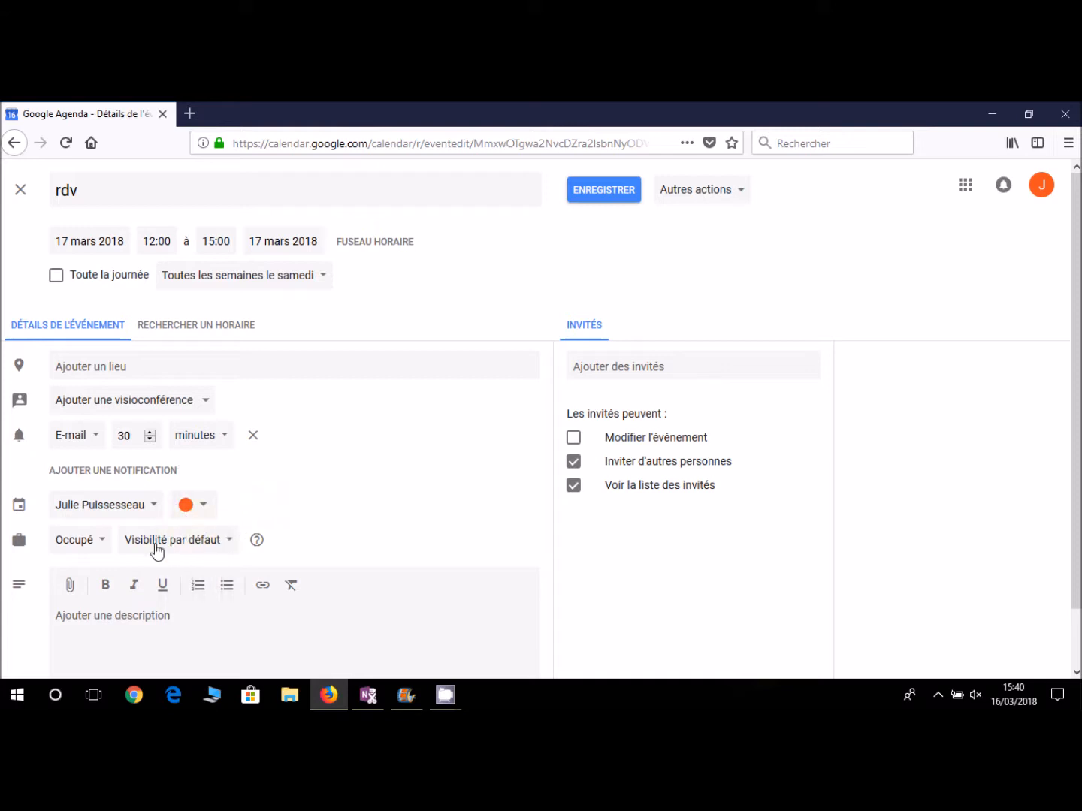
click(101, 554)
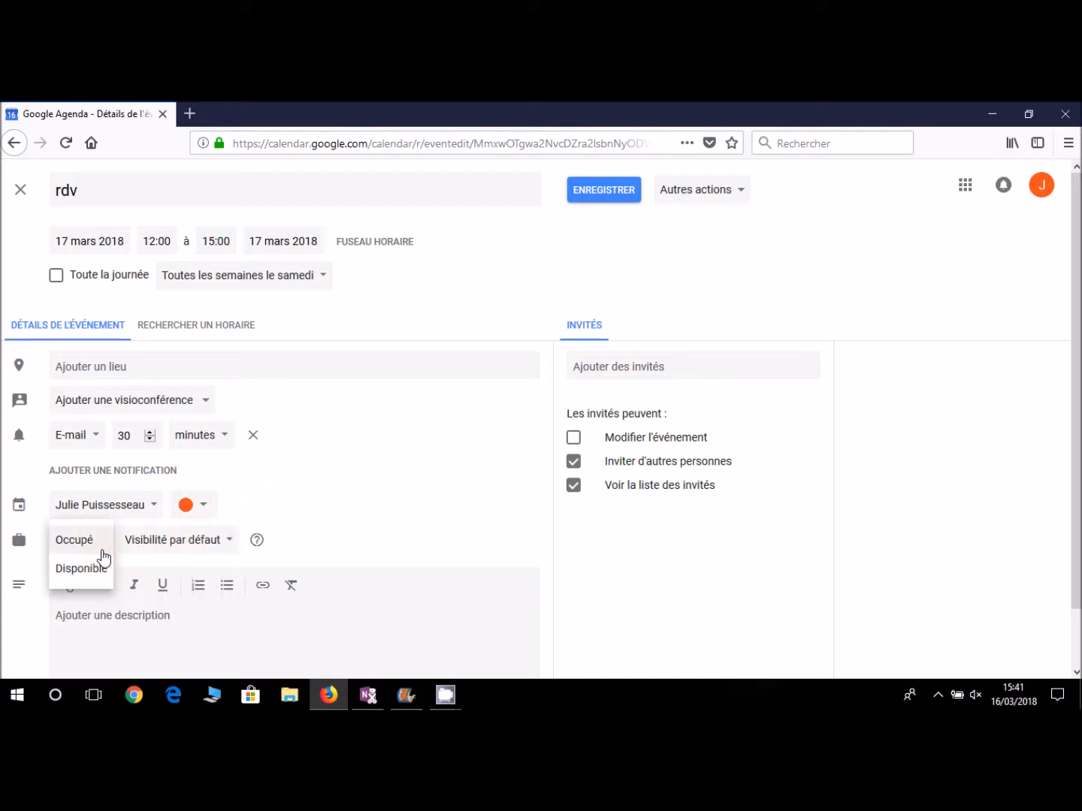
click(192, 545)
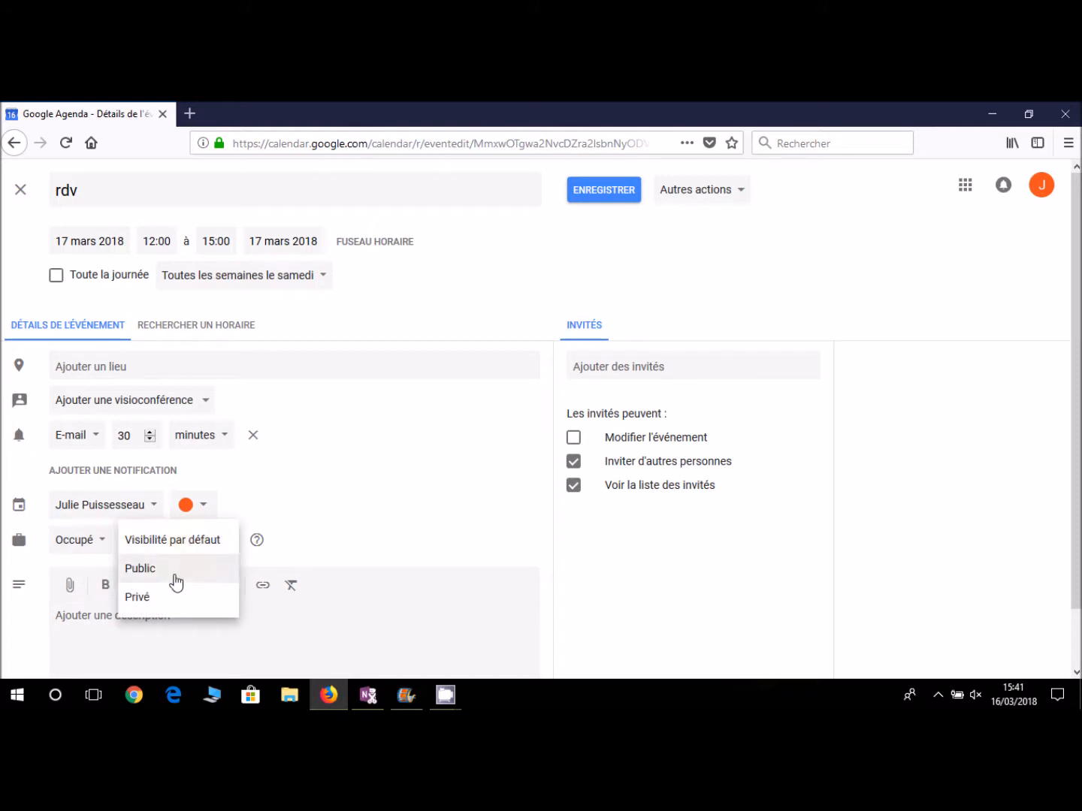
click(328, 519)
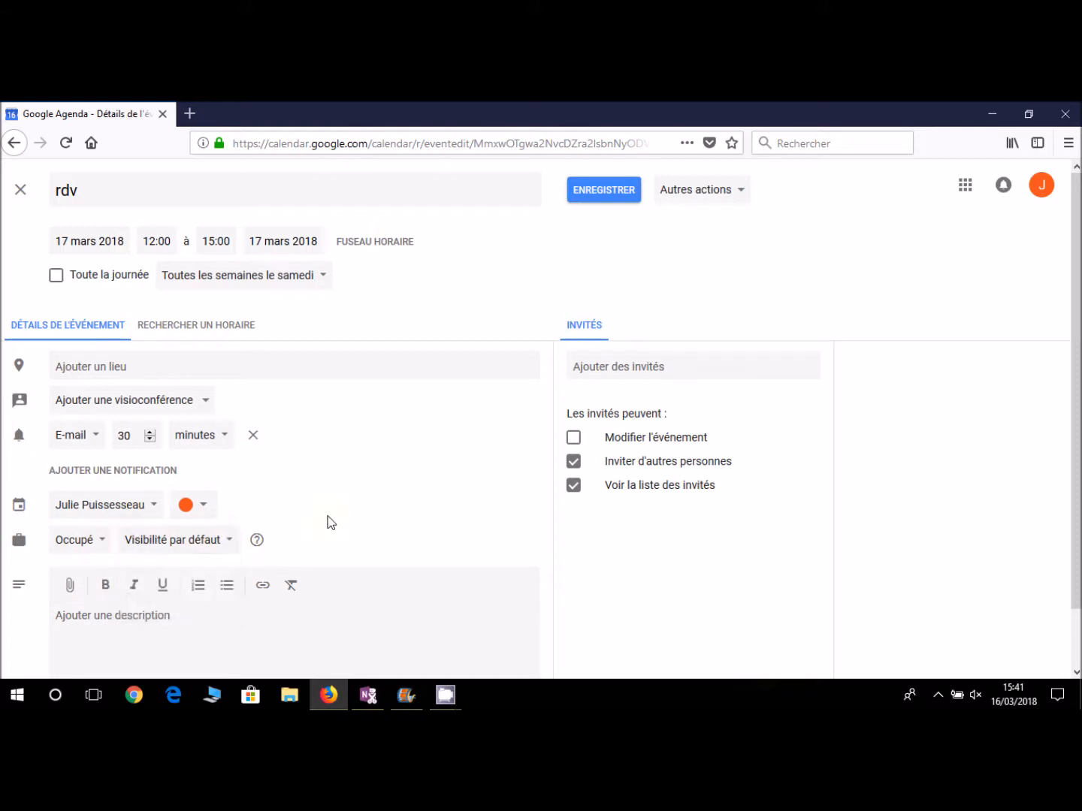
Step: Look over the rest of the rdv event form, then leave it and discard the unsaved changes
scroll(328, 519, down, 1)
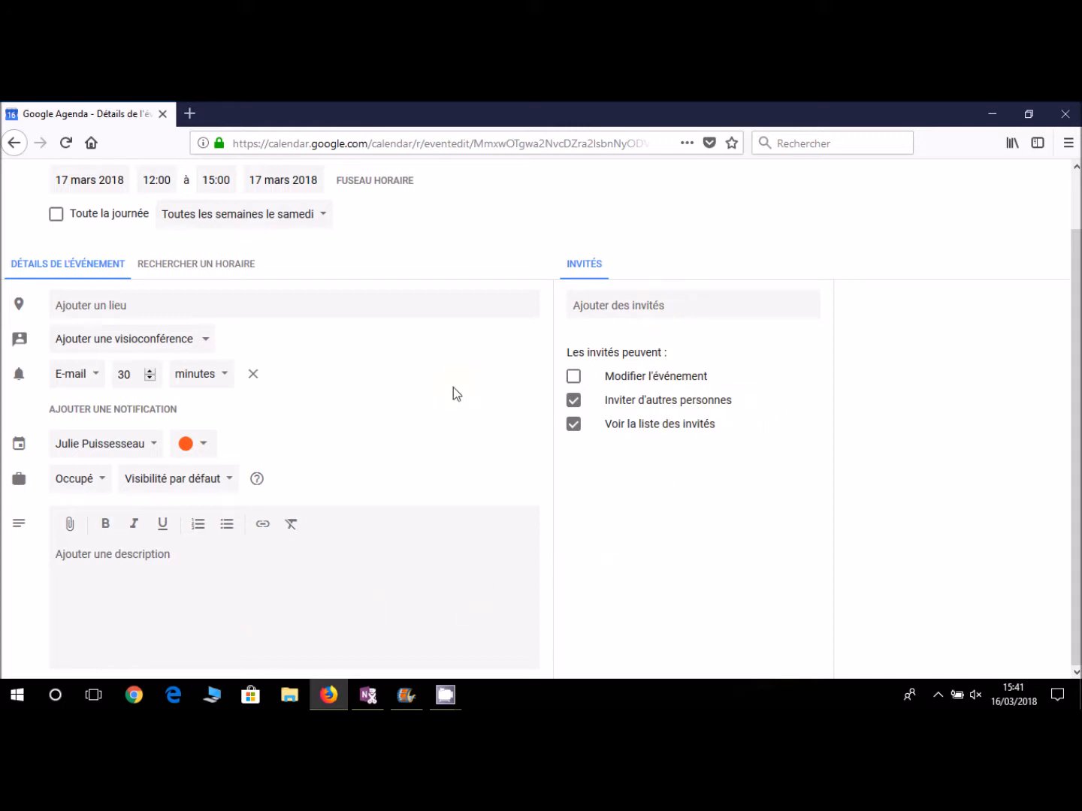
scroll(452, 389, up, 2)
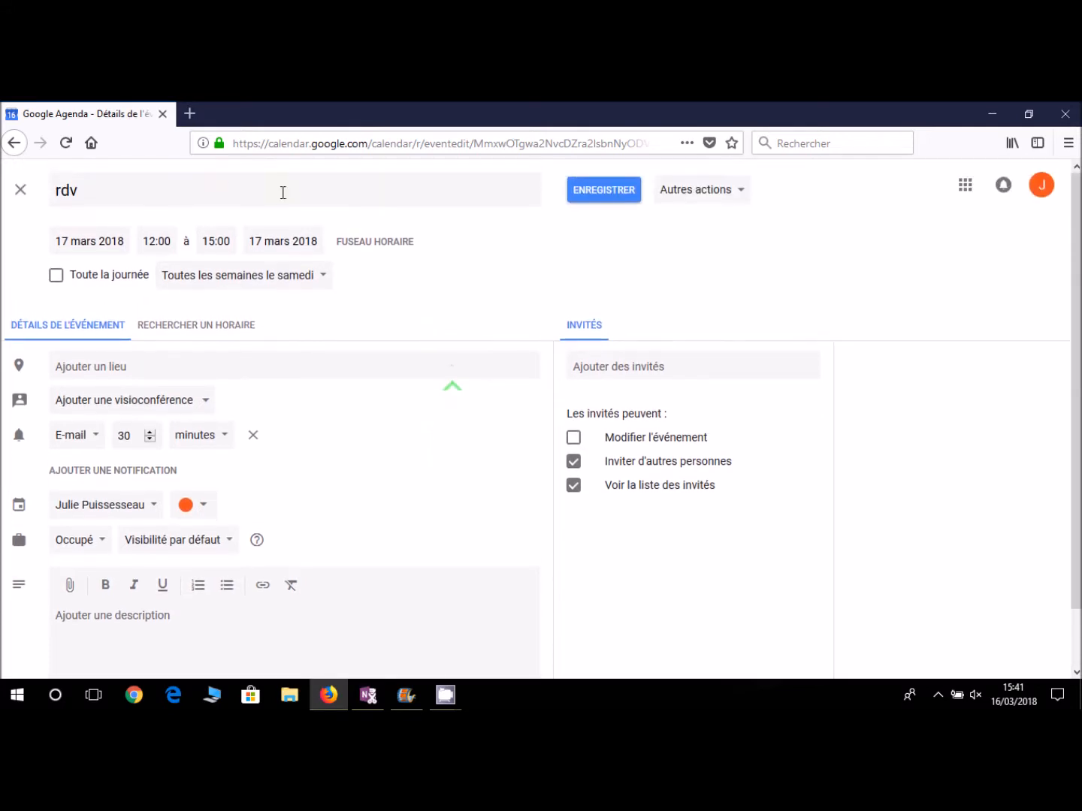
click(21, 190)
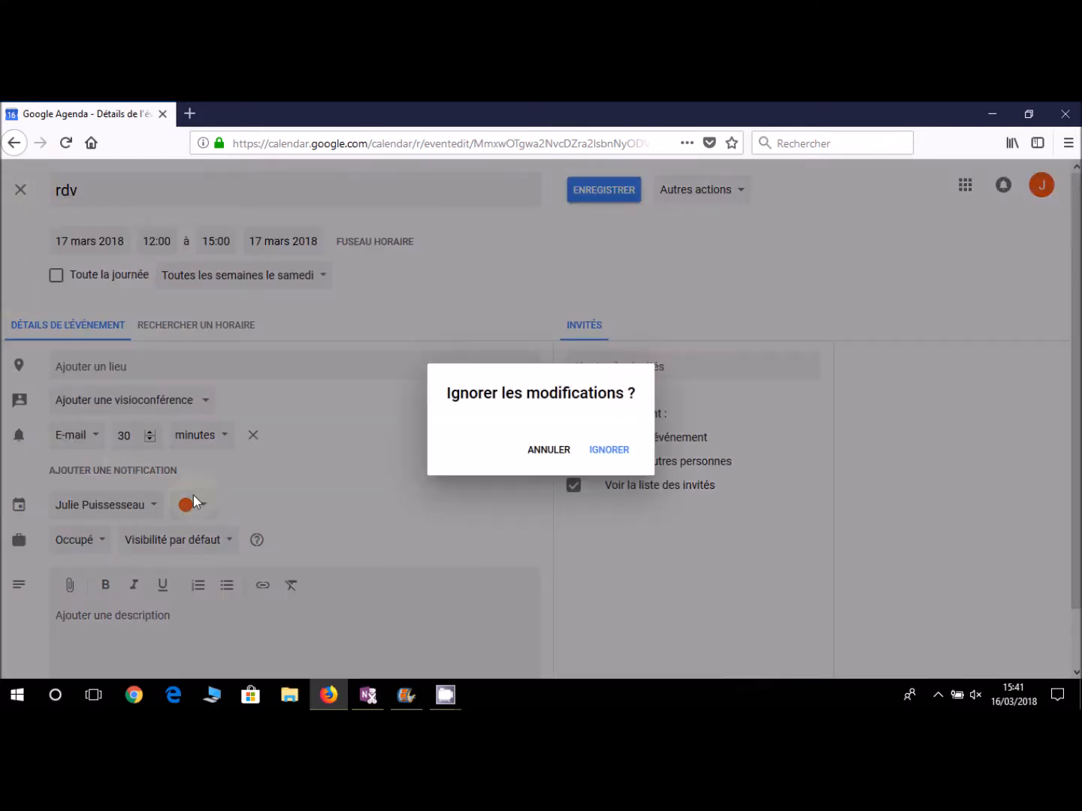
click(606, 450)
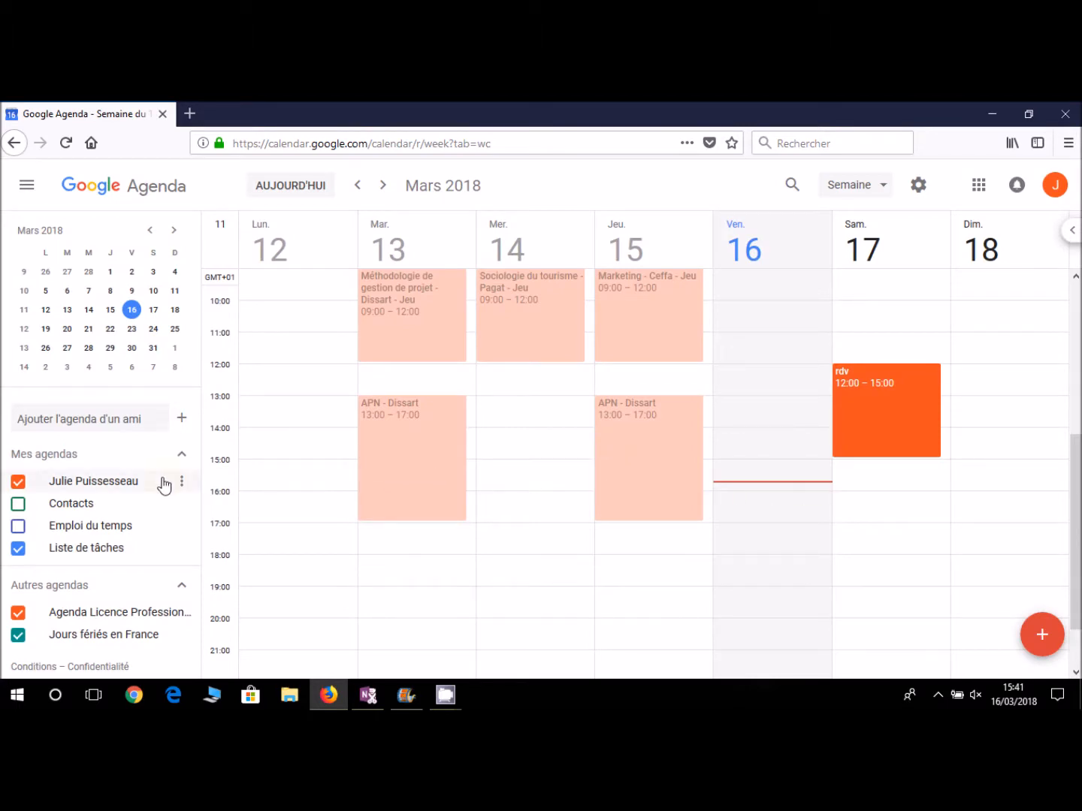
Step: Change the colour of the personal calendar under Mes agendas to bright blue
click(183, 485)
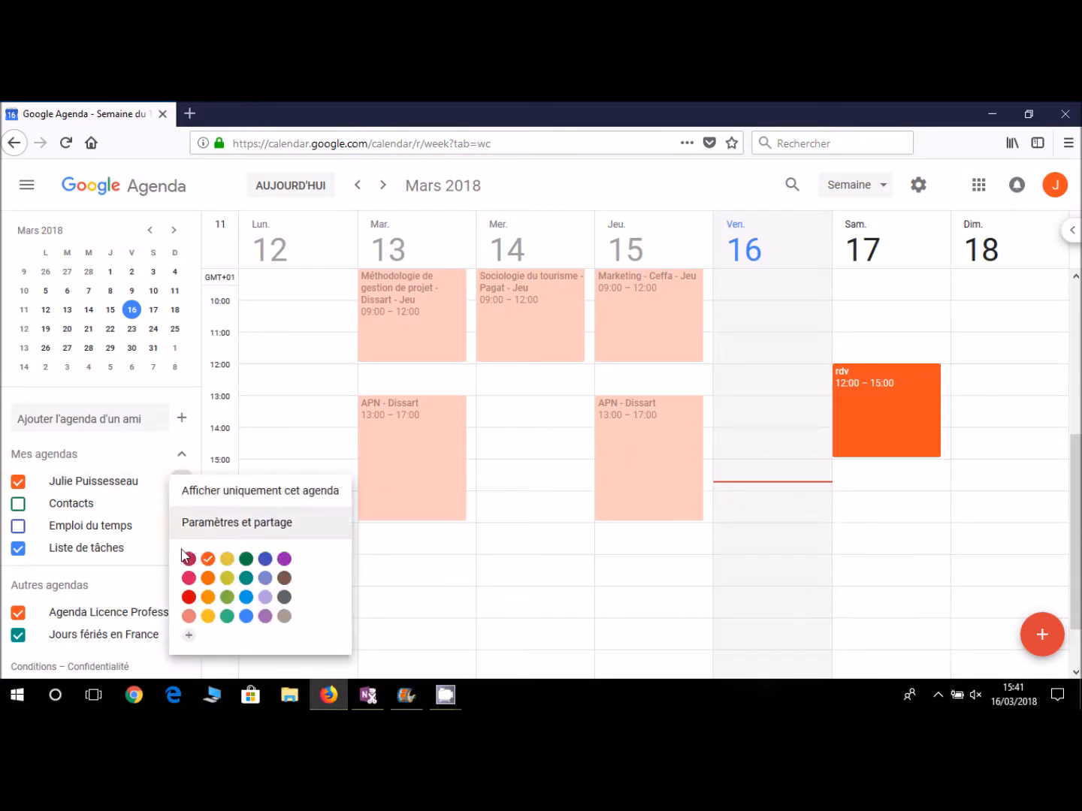
click(247, 598)
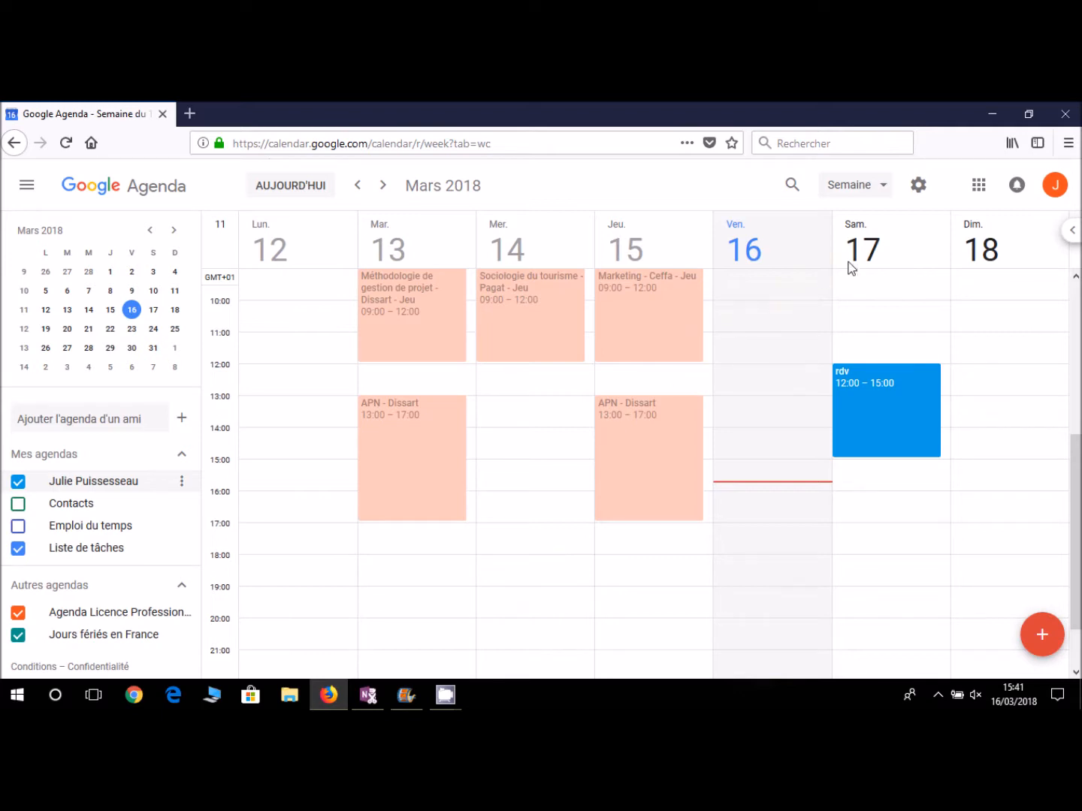
Step: Open the week's print preview and set the print range's end date to 23 mars 2018
click(918, 186)
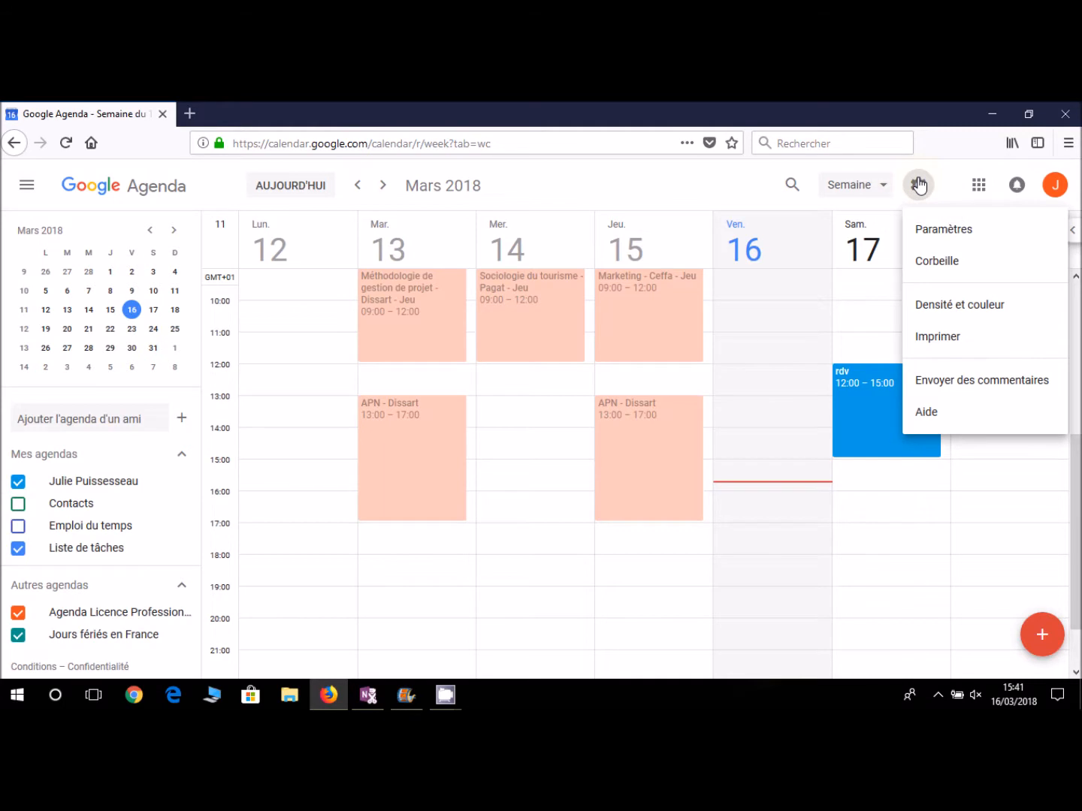
click(942, 340)
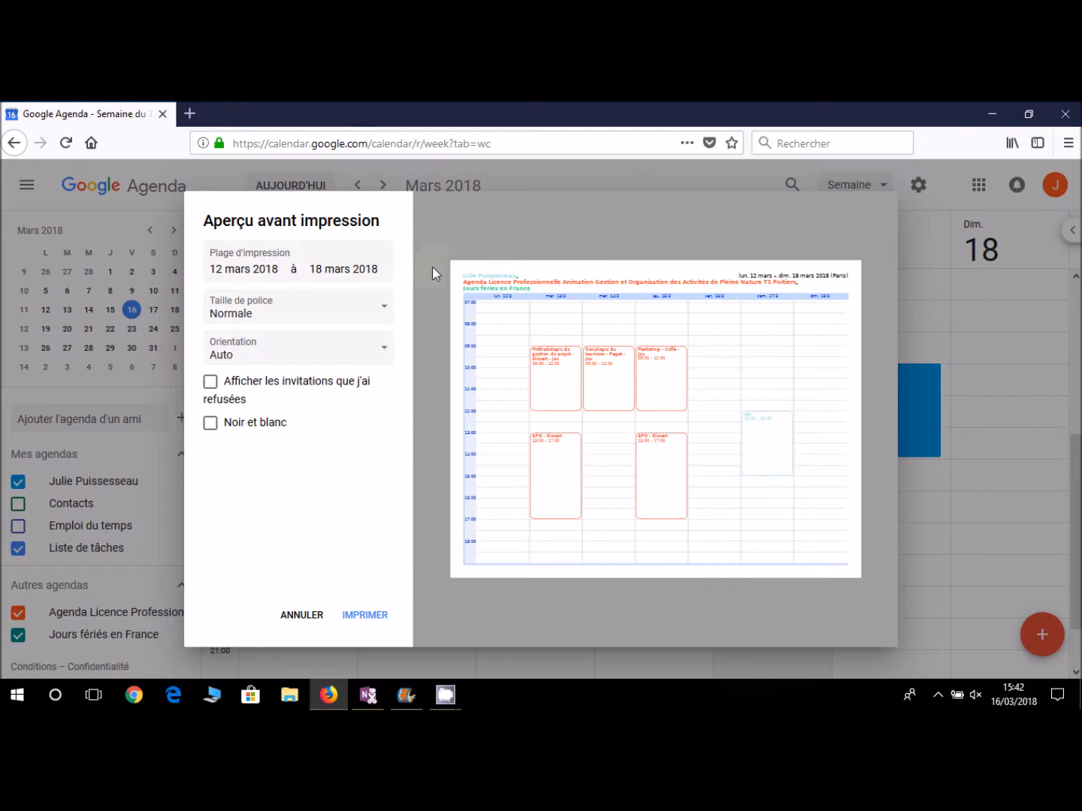
click(339, 268)
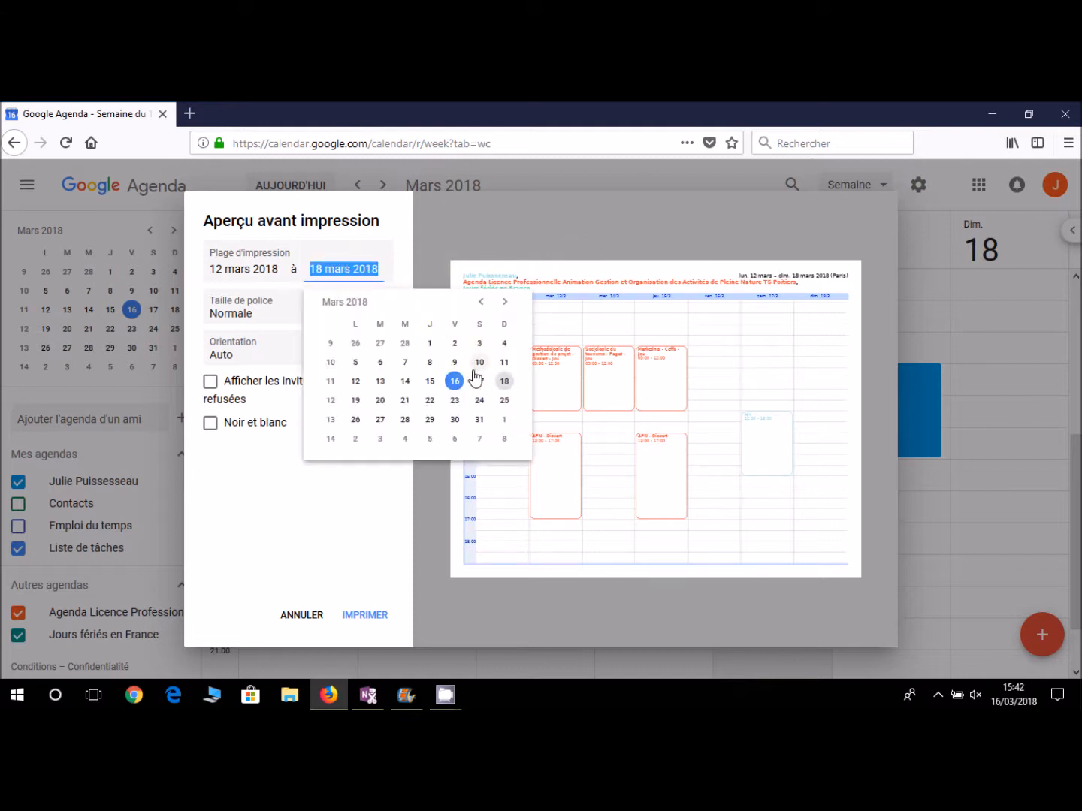
click(454, 400)
right_click(462, 400)
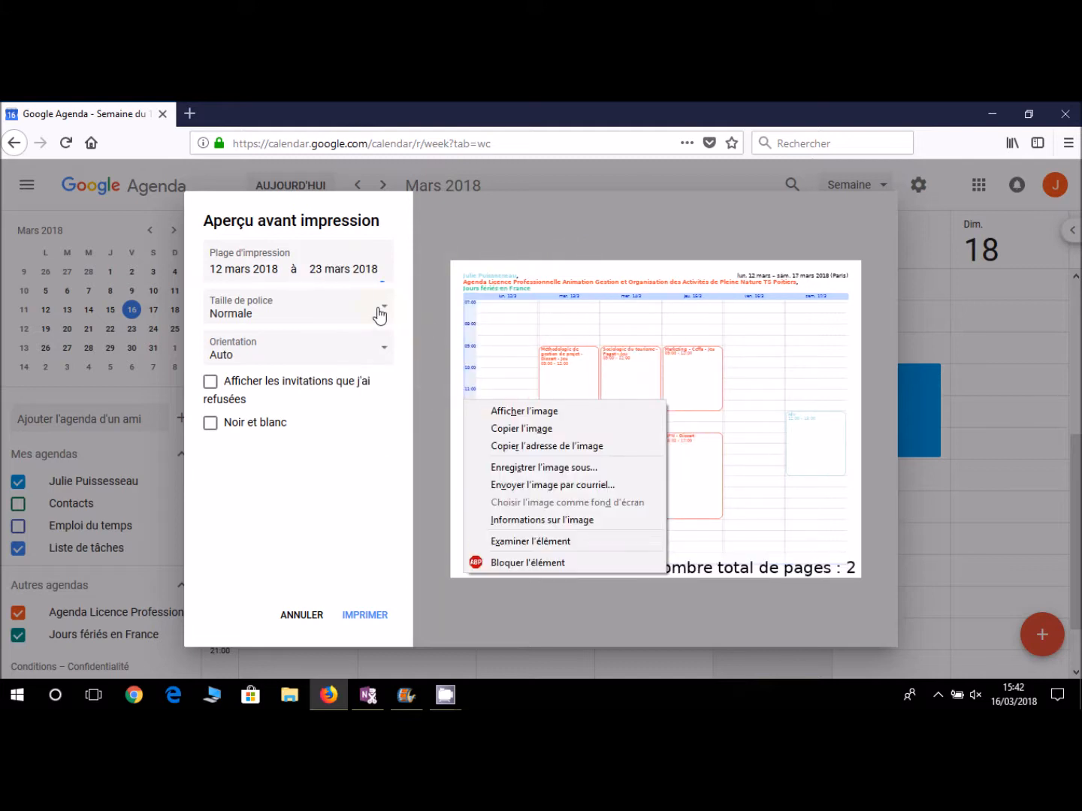
click(548, 347)
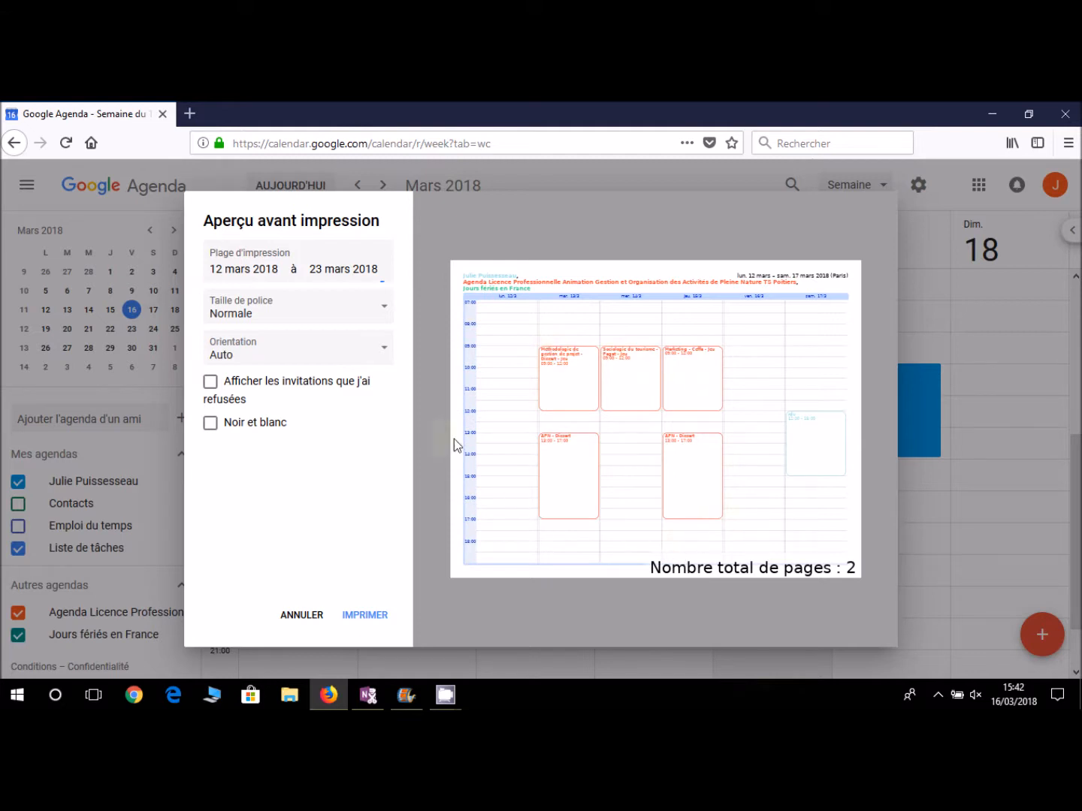
Step: Set the print font size to Petite, check the orientation choices, and cancel the print preview
click(312, 309)
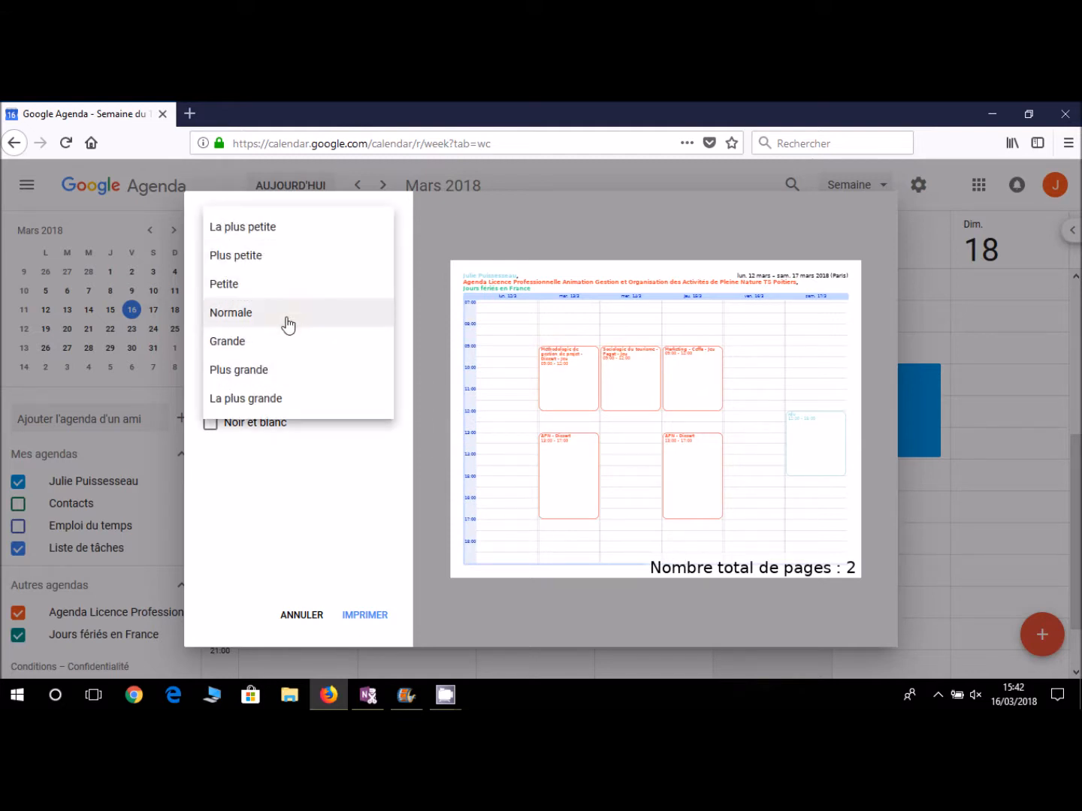
click(282, 289)
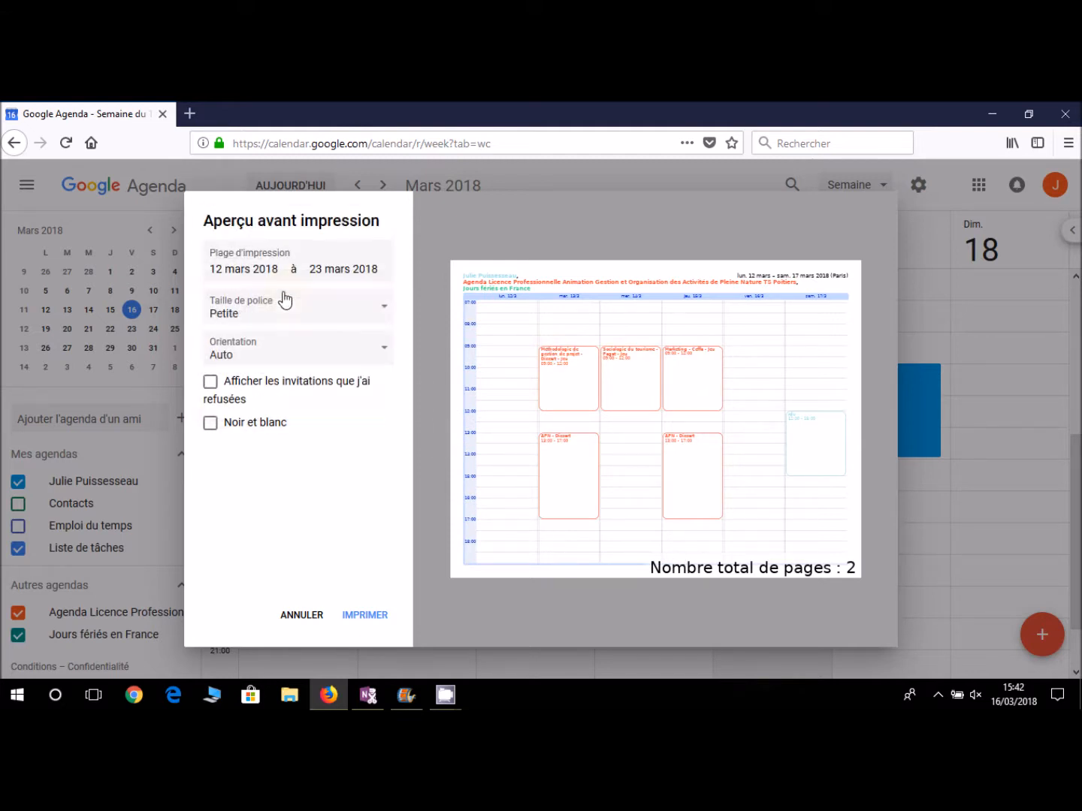
click(276, 356)
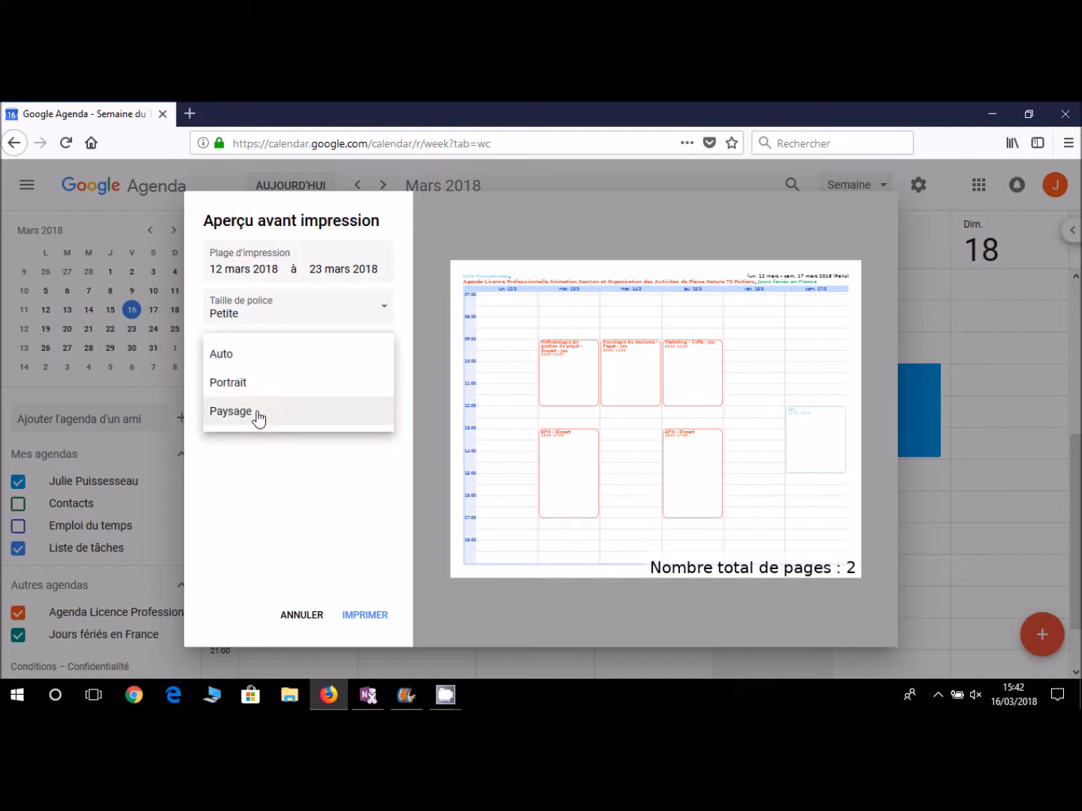
click(270, 497)
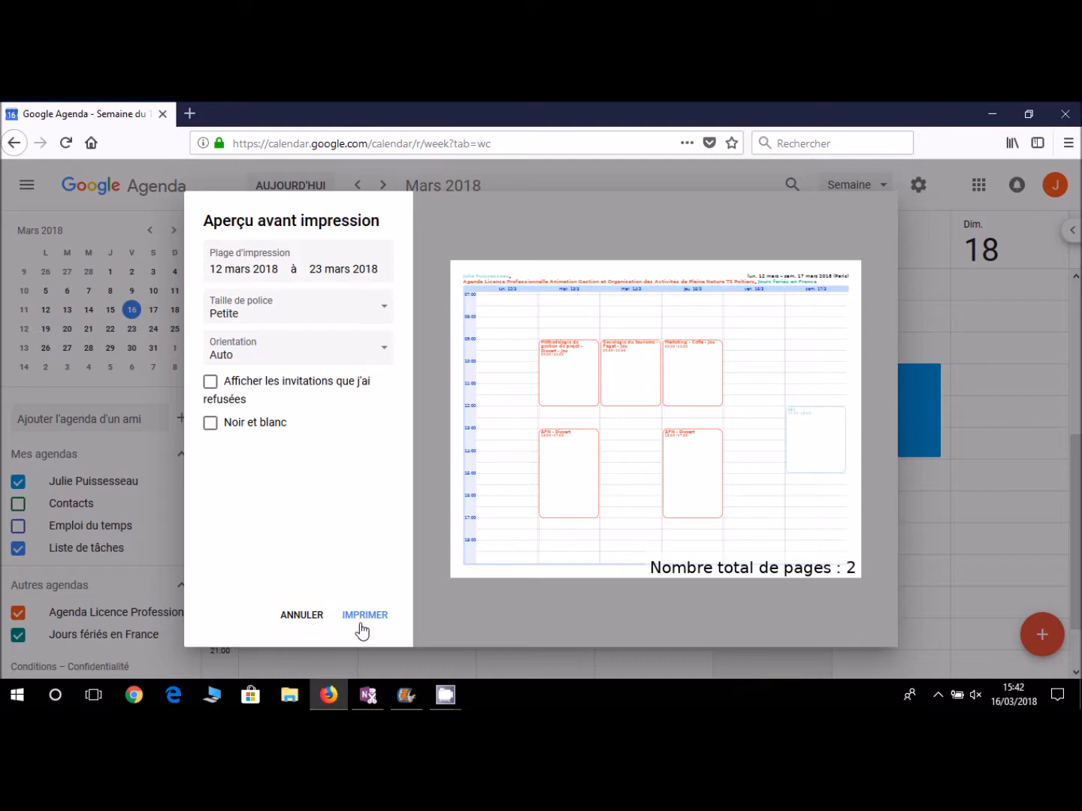
click(292, 617)
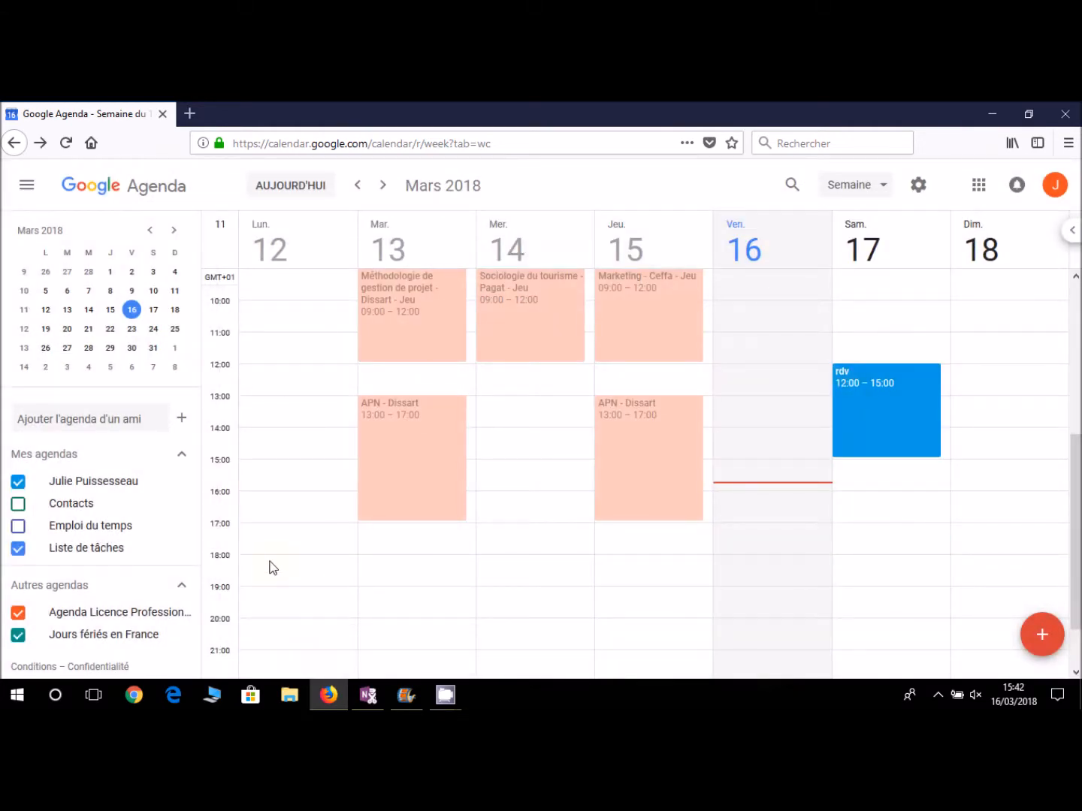
Step: Hide the personal calendar's events from the week view and show them again
click(19, 483)
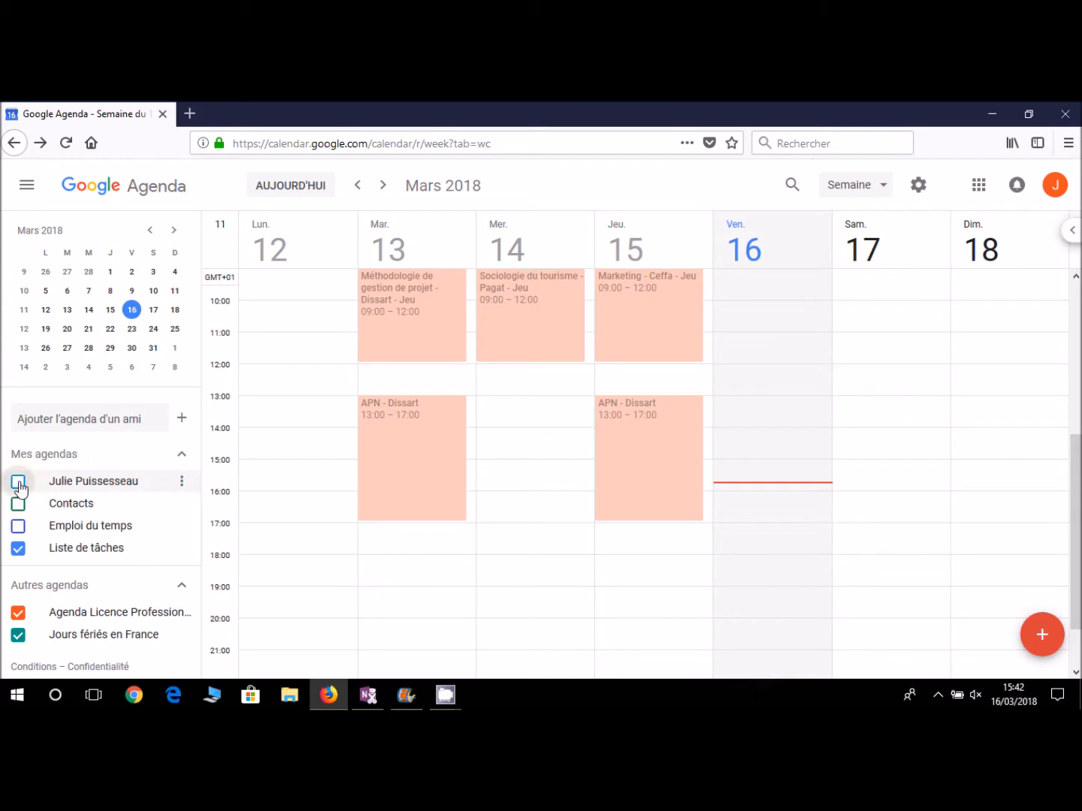
click(18, 483)
Step: Review the personal calendar's Paramètres et partage page, covering access, sharing, notifications, integration and deletion, and return to the week view
click(181, 481)
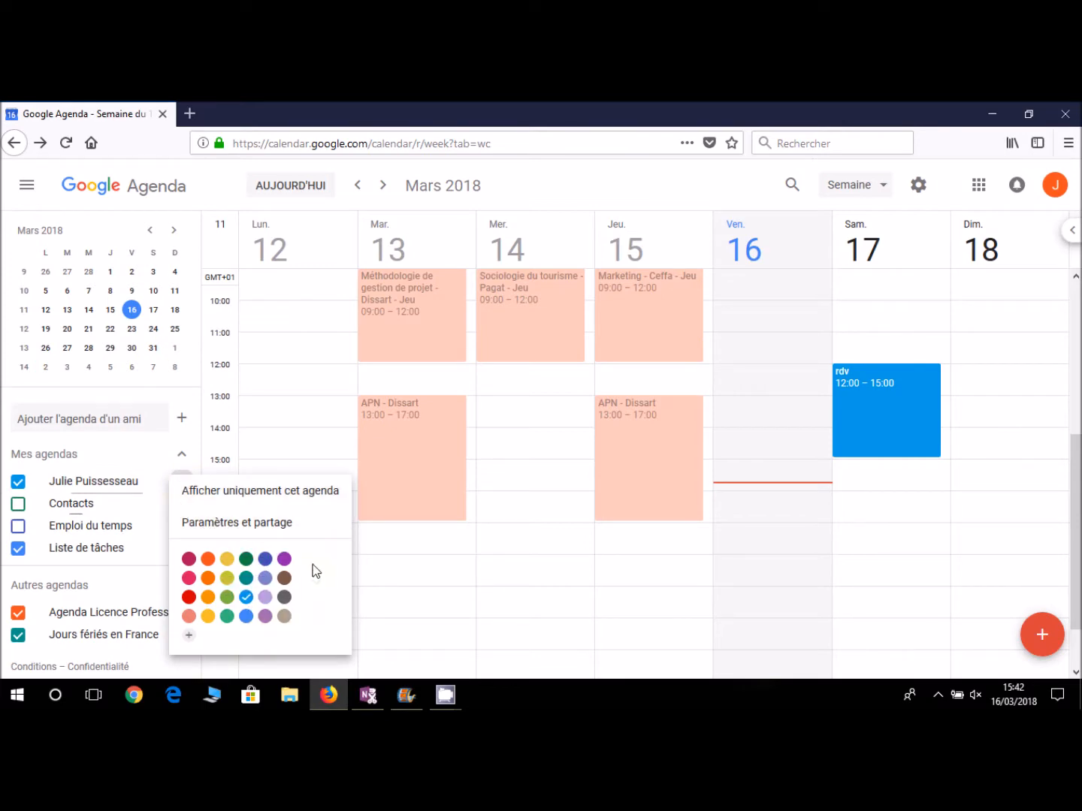
click(297, 531)
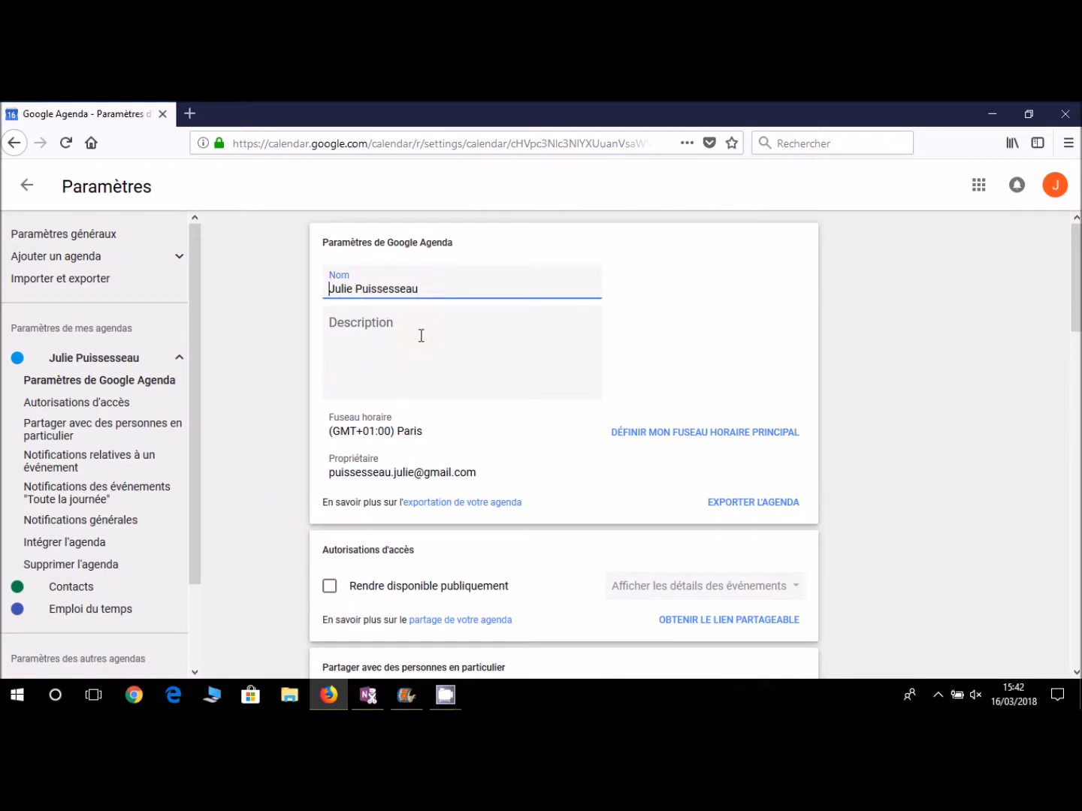
scroll(414, 344, down, 2)
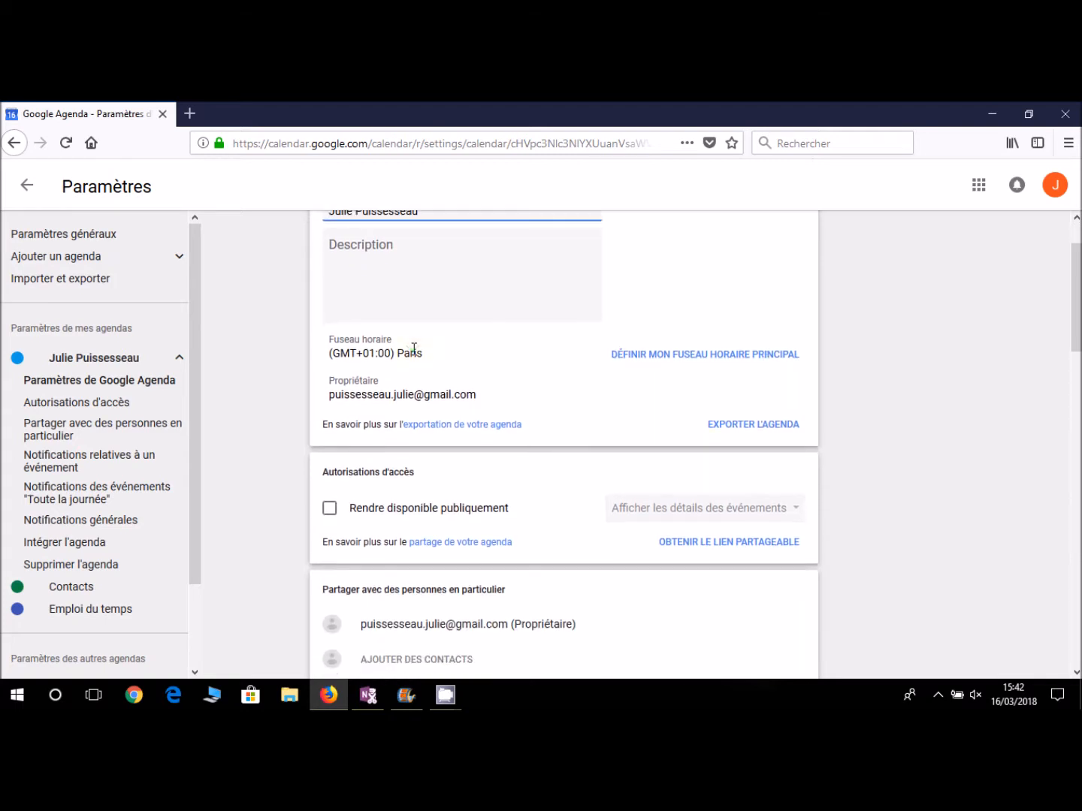
scroll(414, 355, down, 2)
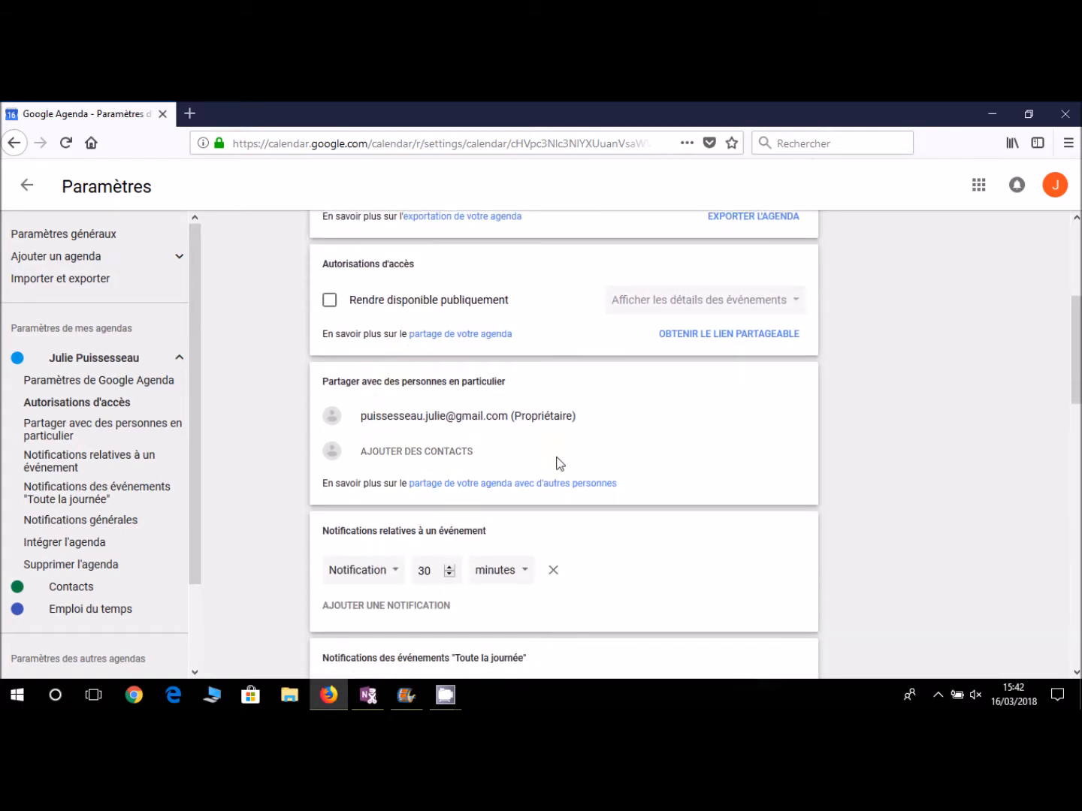
scroll(677, 466, down, 2)
scroll(679, 470, down, 1)
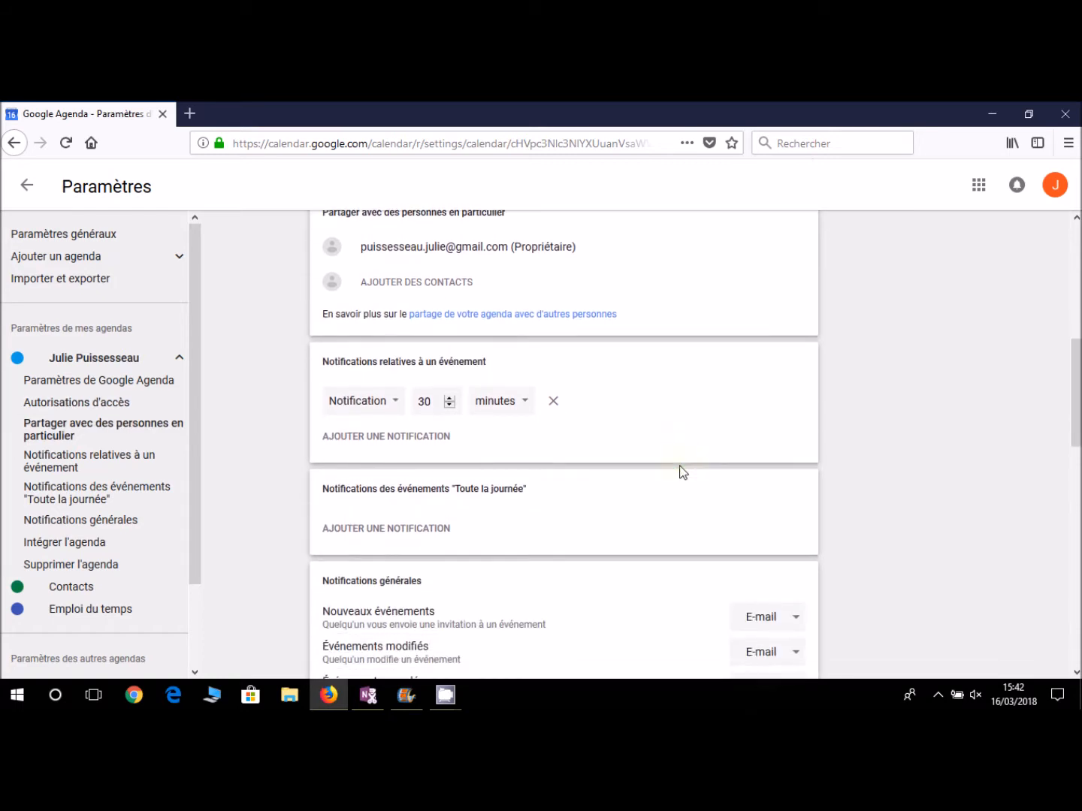
scroll(681, 471, down, 1)
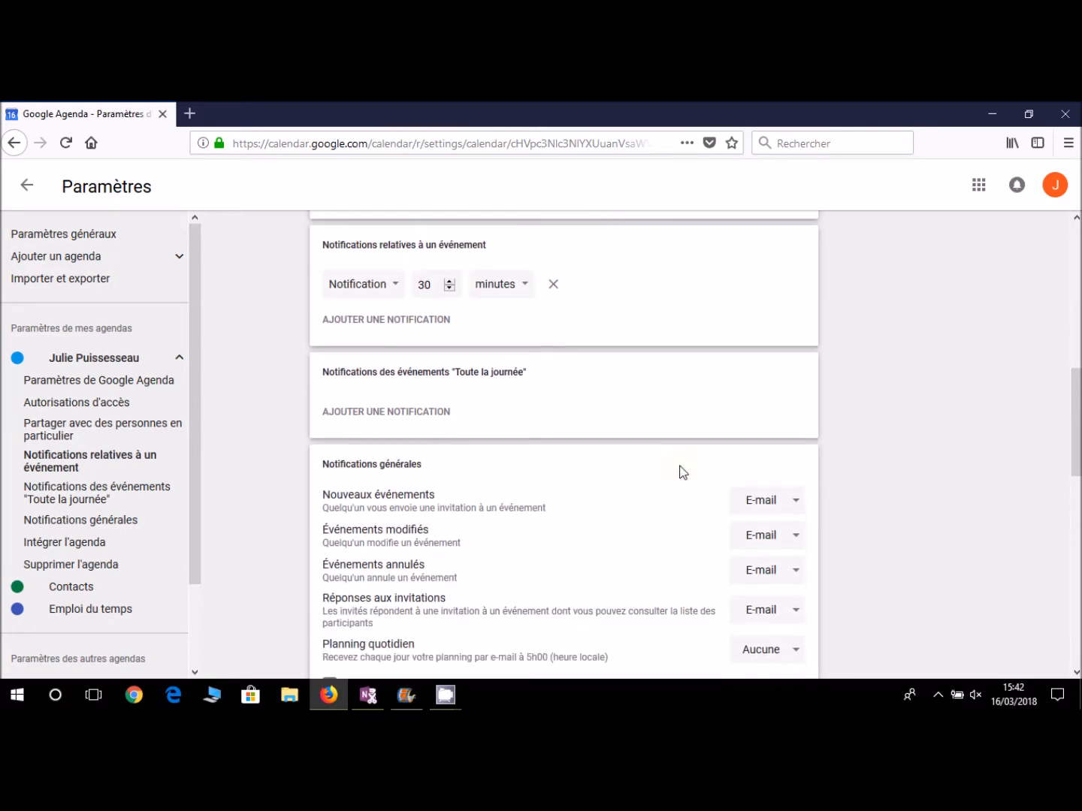
scroll(682, 471, down, 1)
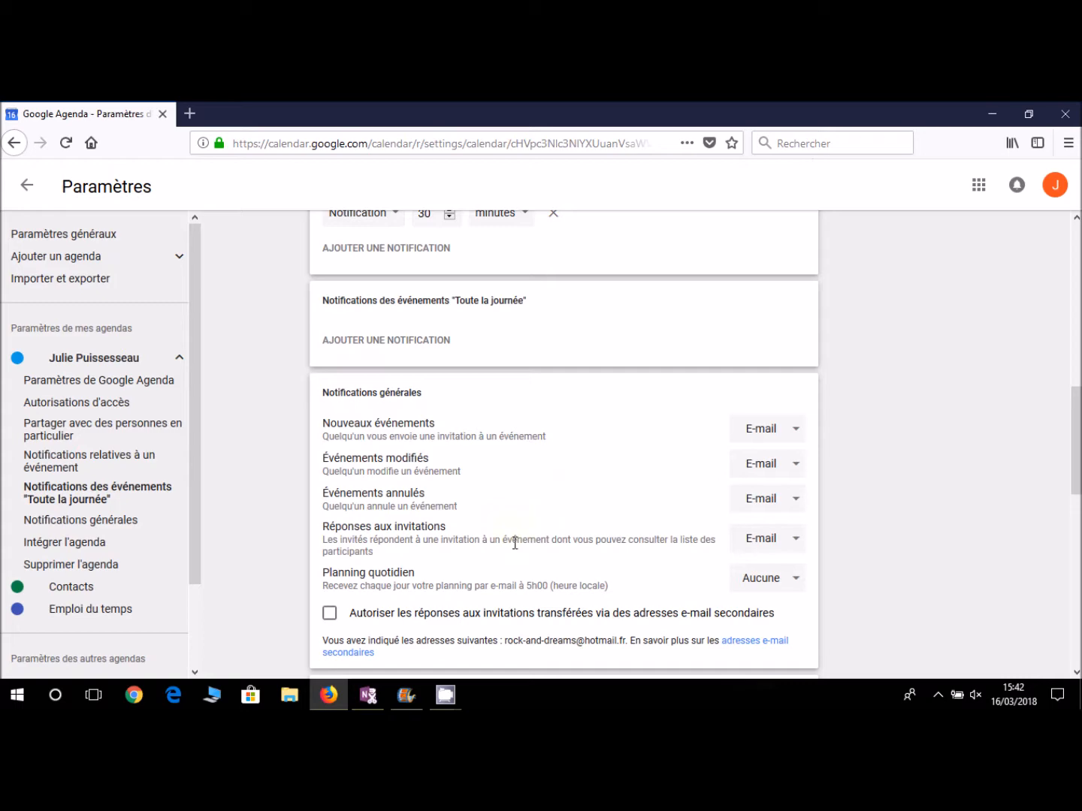
scroll(514, 548, down, 1)
scroll(503, 571, down, 1)
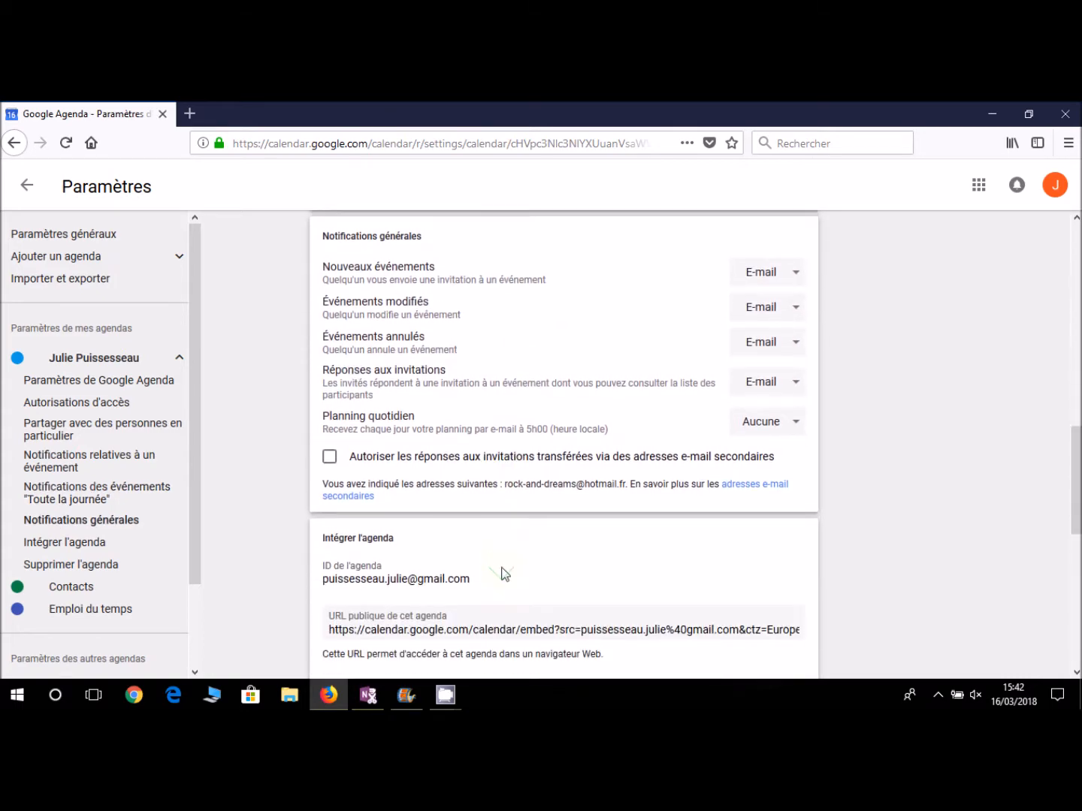
scroll(505, 575, down, 1)
scroll(503, 567, down, 3)
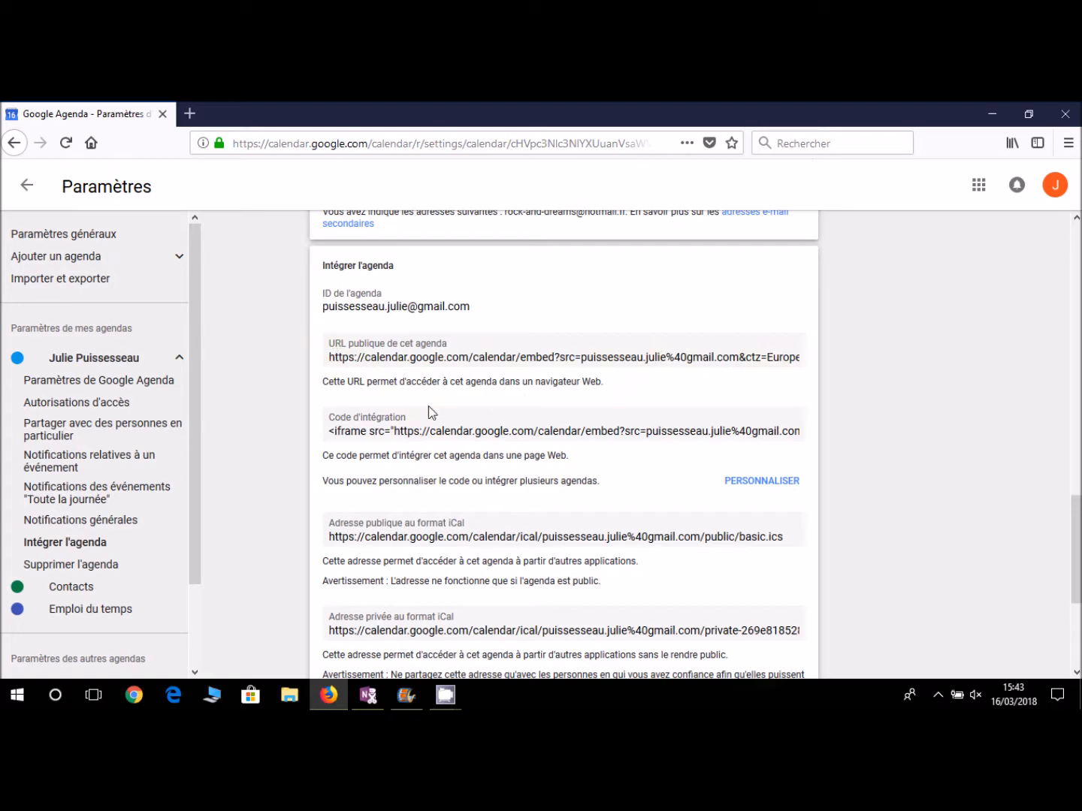
scroll(687, 434, down, 4)
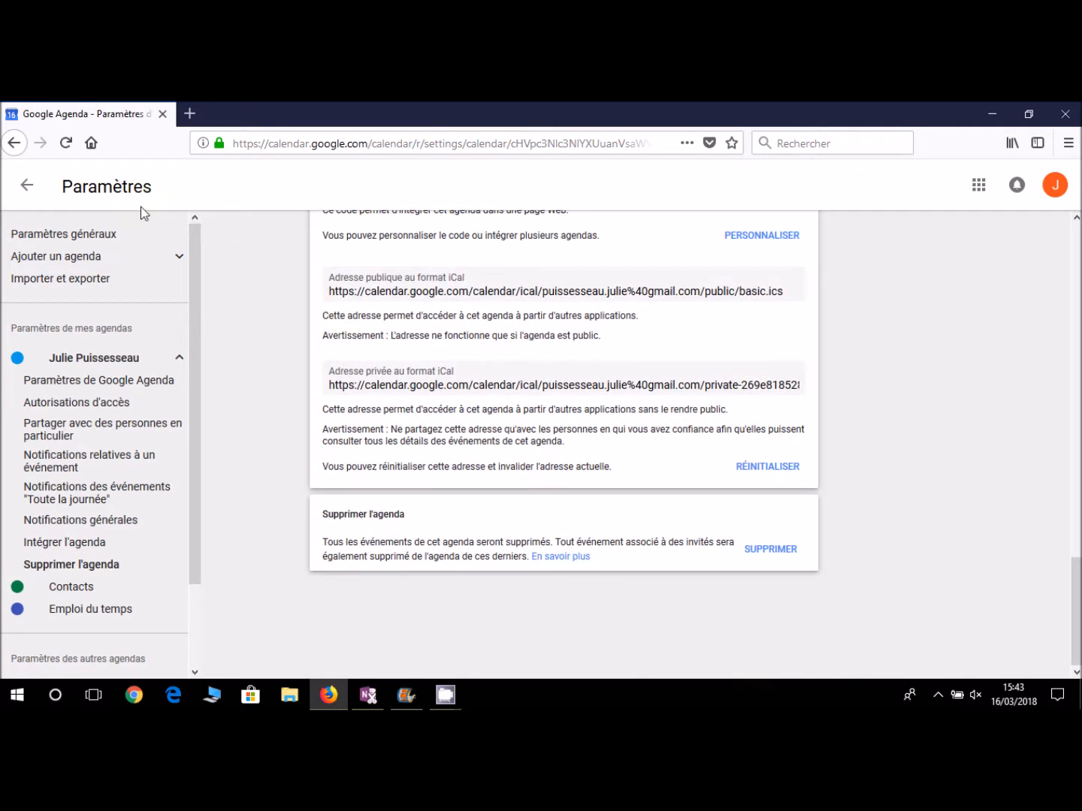
click(24, 192)
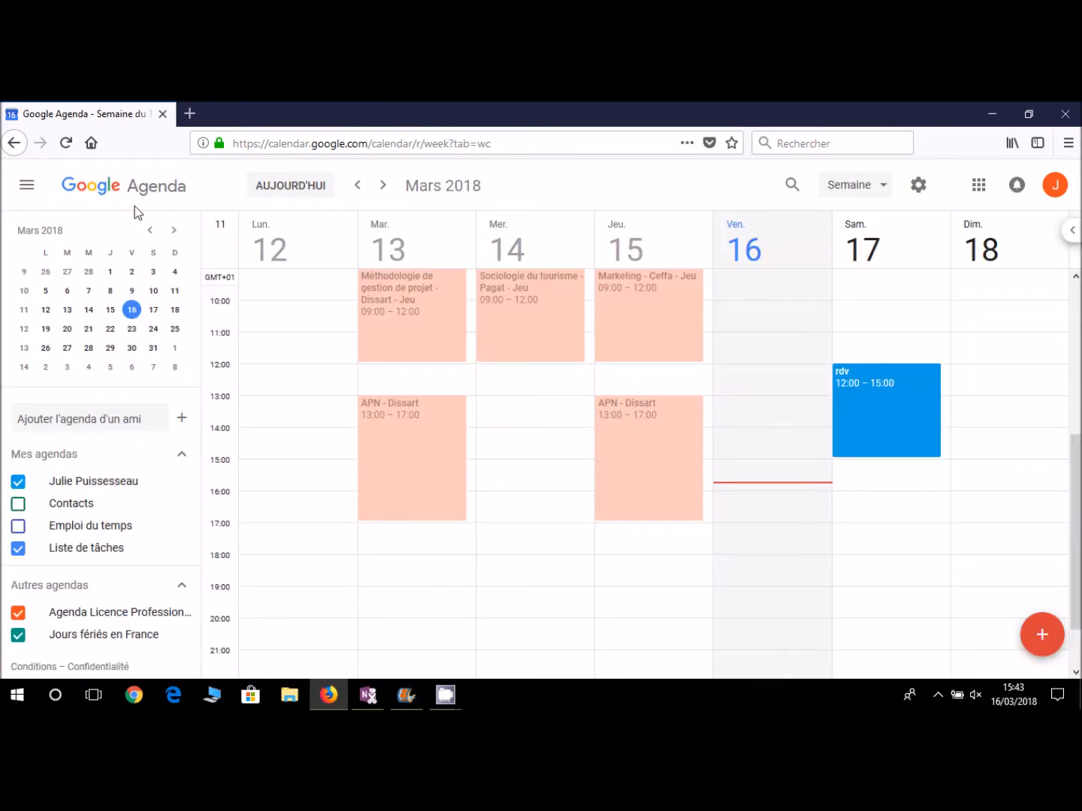
Step: Add the Atlanta Hawks calendar from the NBA list among the suggested basketball calendars, and return to the week view
click(181, 419)
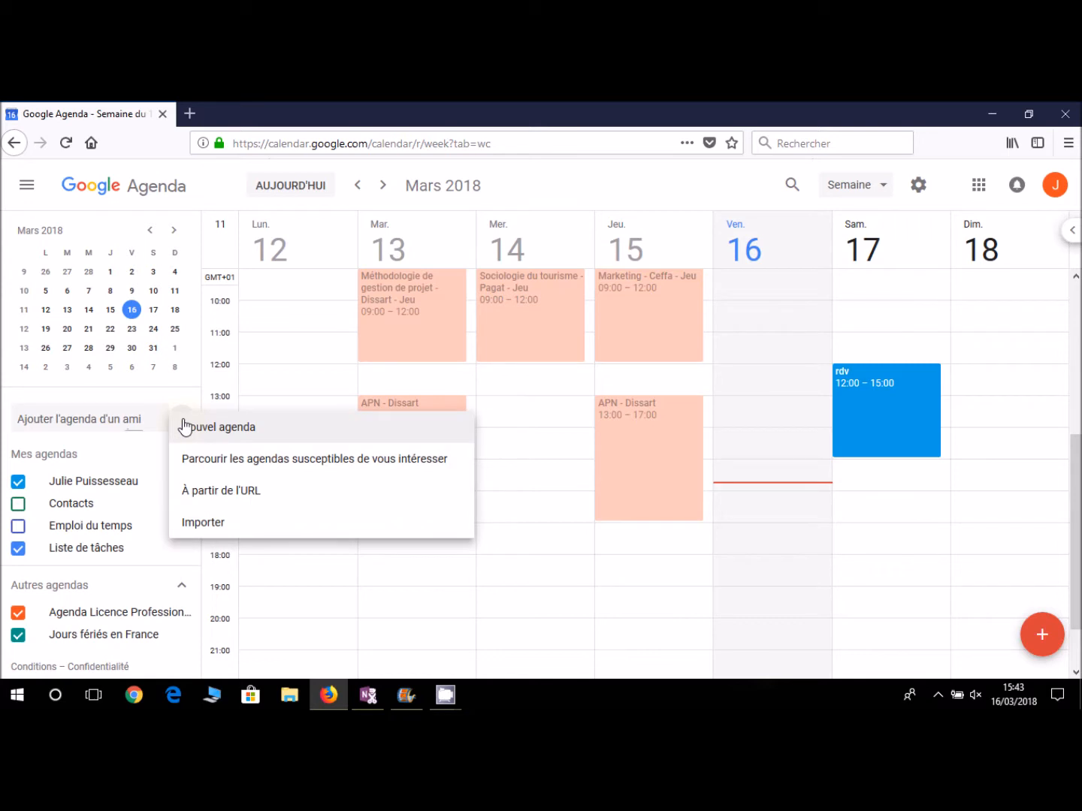
click(307, 471)
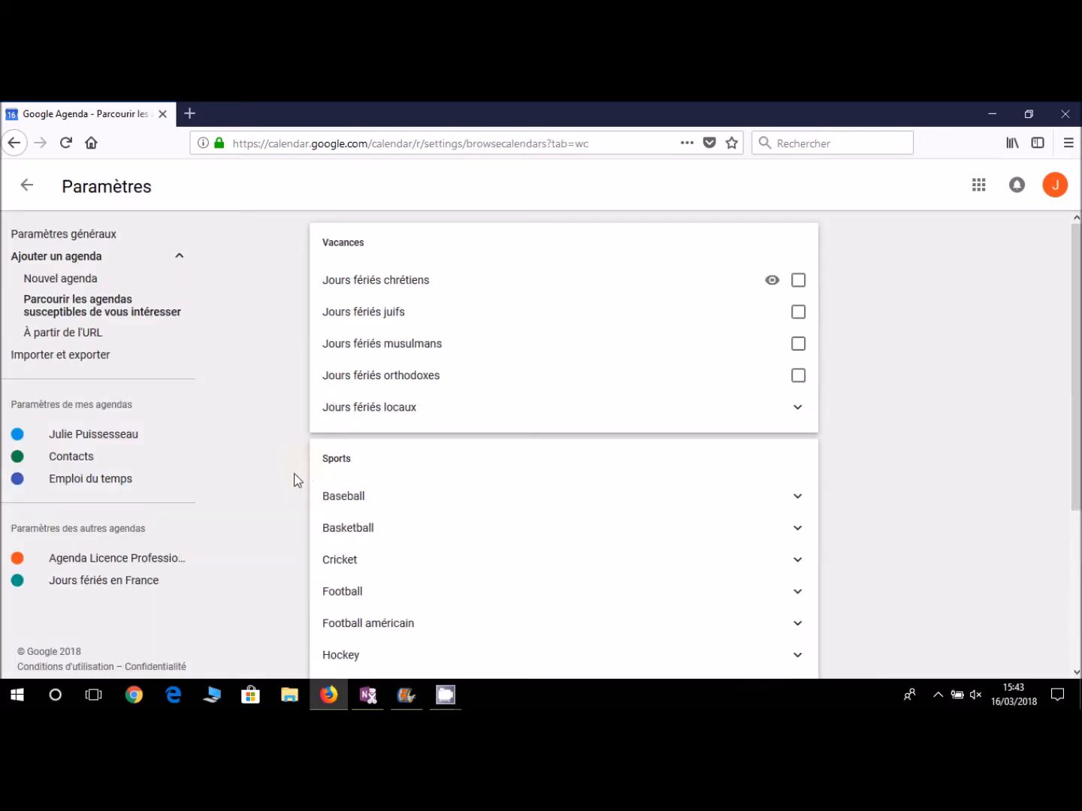
scroll(294, 482, down, 2)
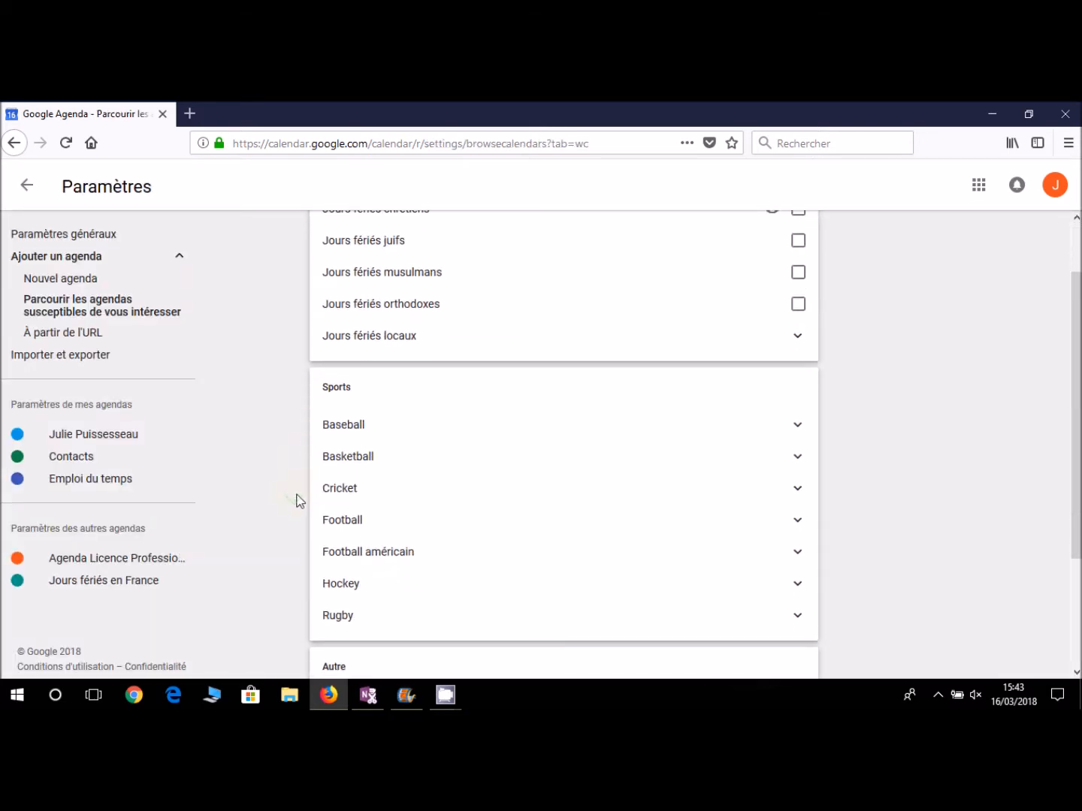
click(734, 469)
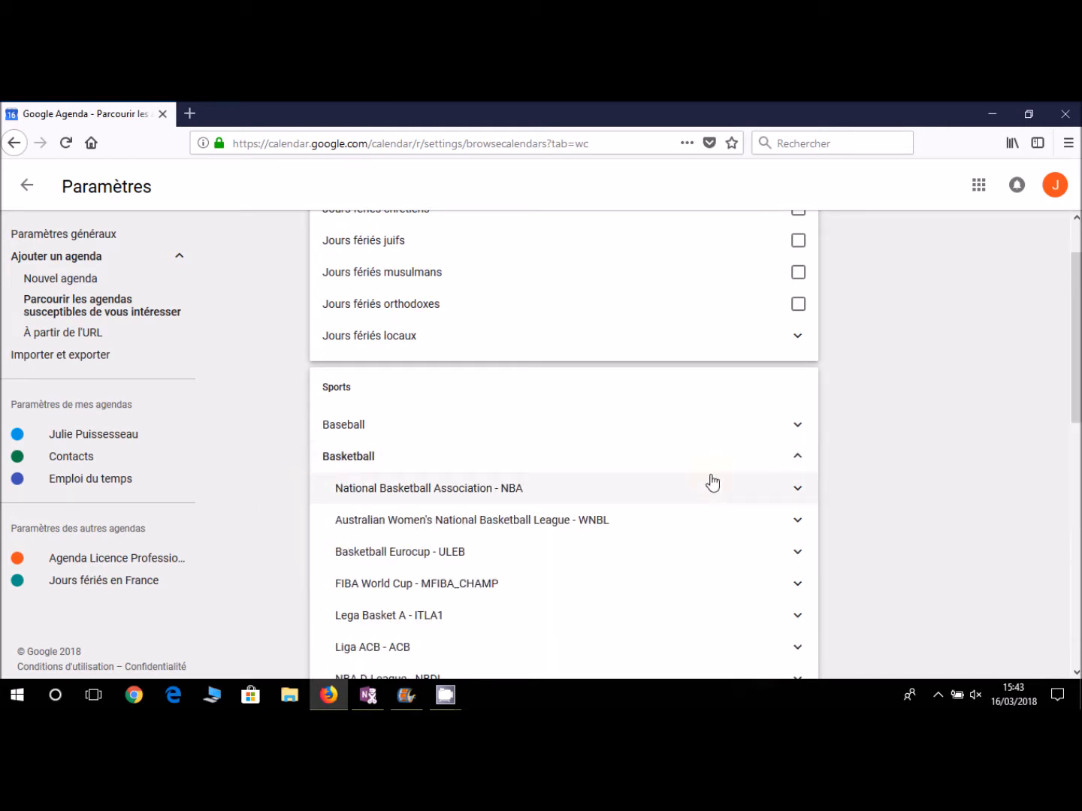
click(574, 492)
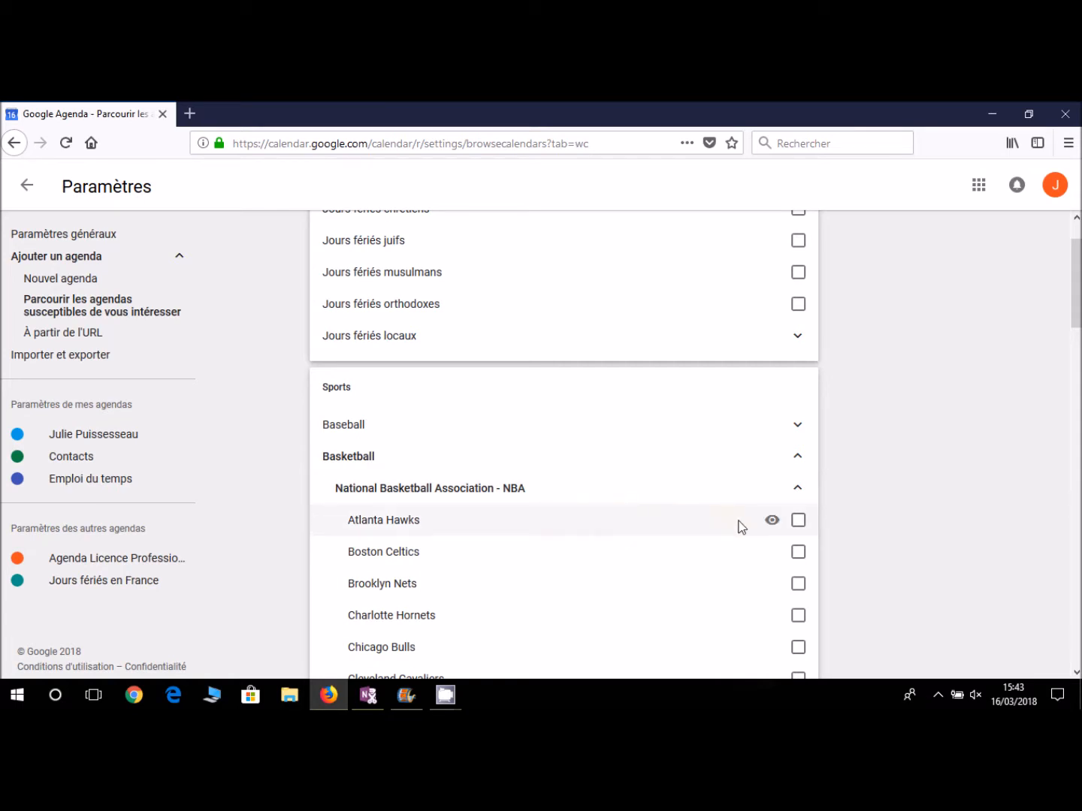
click(800, 522)
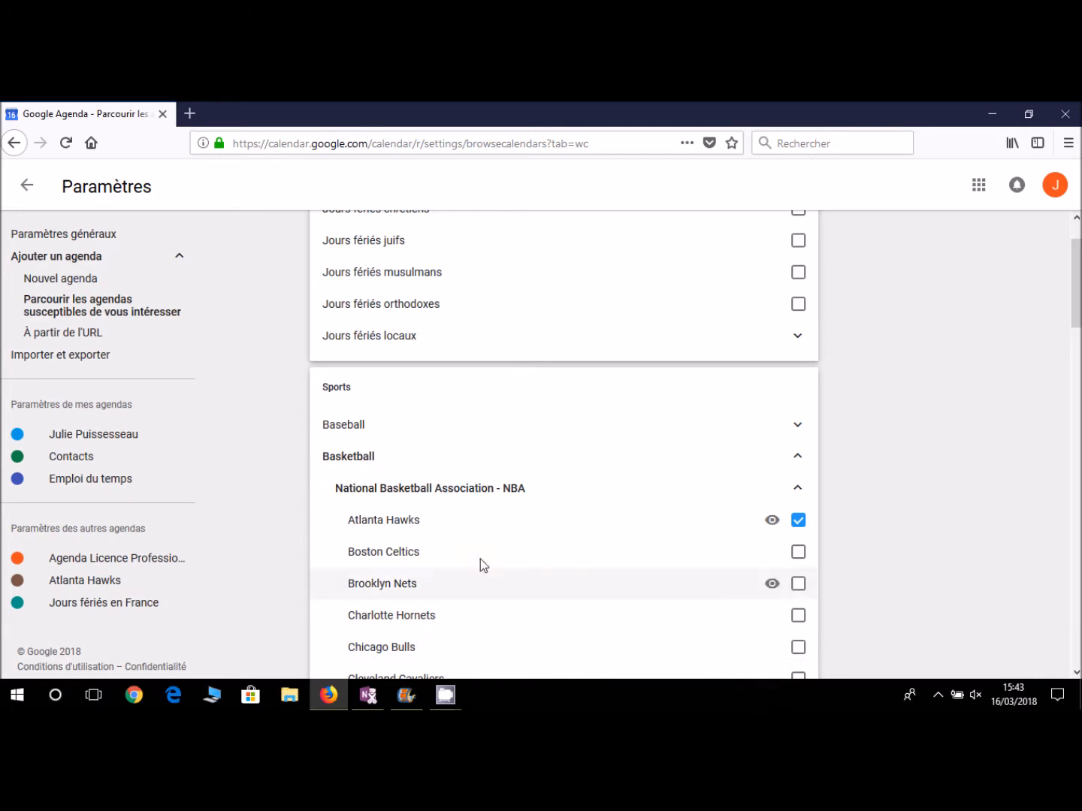
click(29, 187)
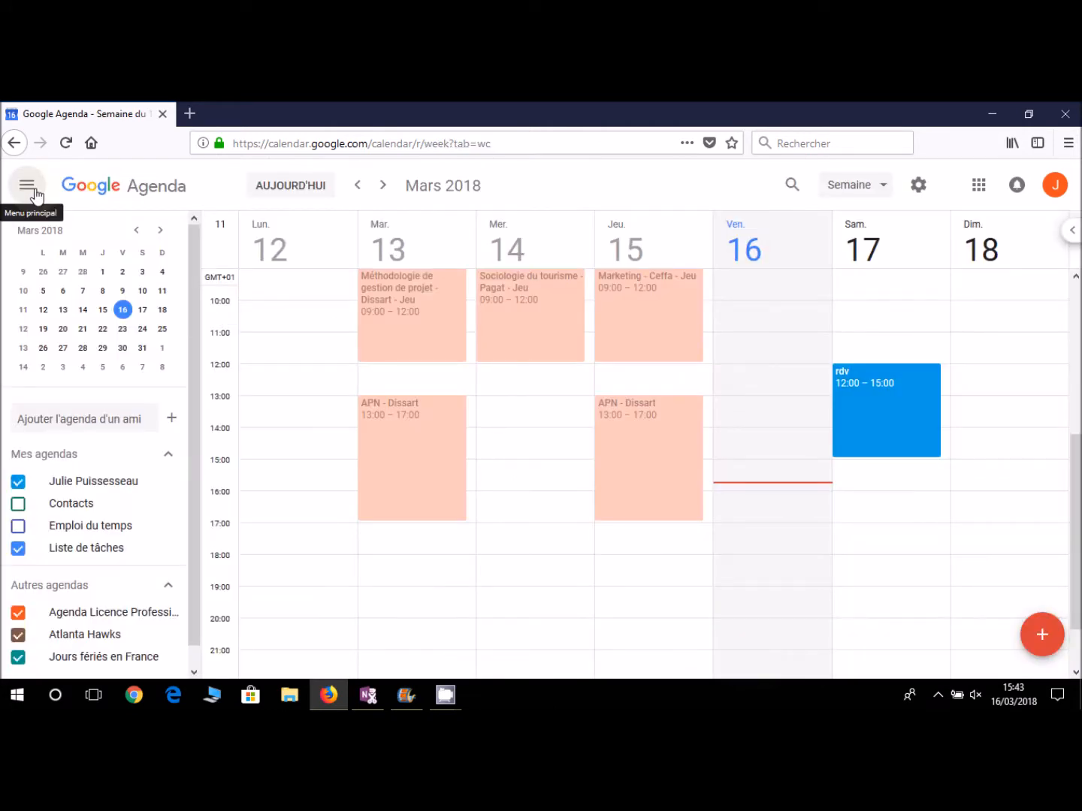
Step: Check the Hawks @ Kings event of 23 mars in the month view and go back to the week view
click(855, 186)
click(860, 283)
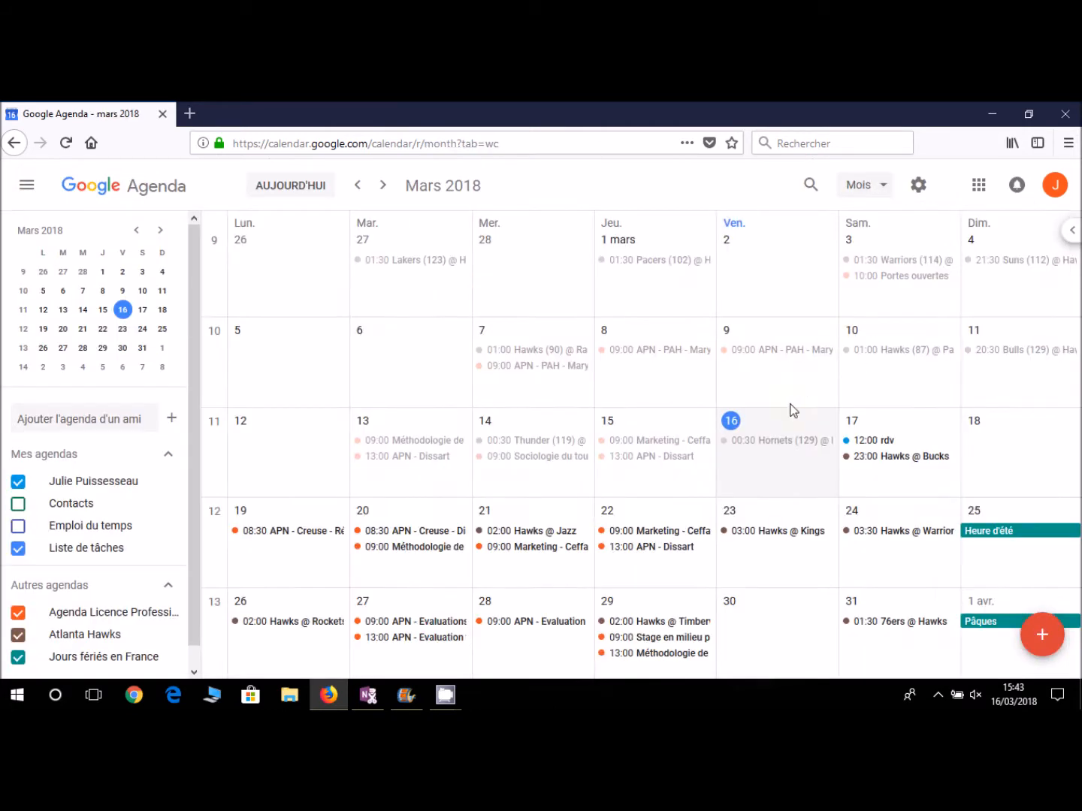
click(776, 531)
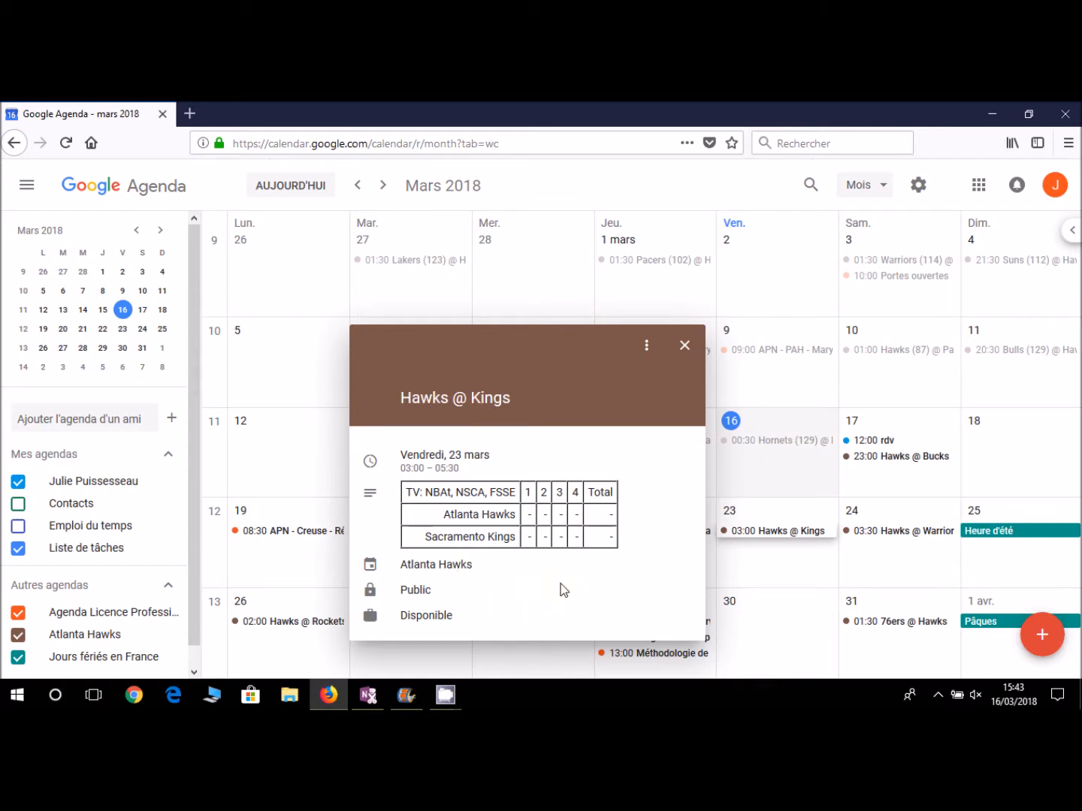
key(Escape)
click(862, 185)
click(864, 251)
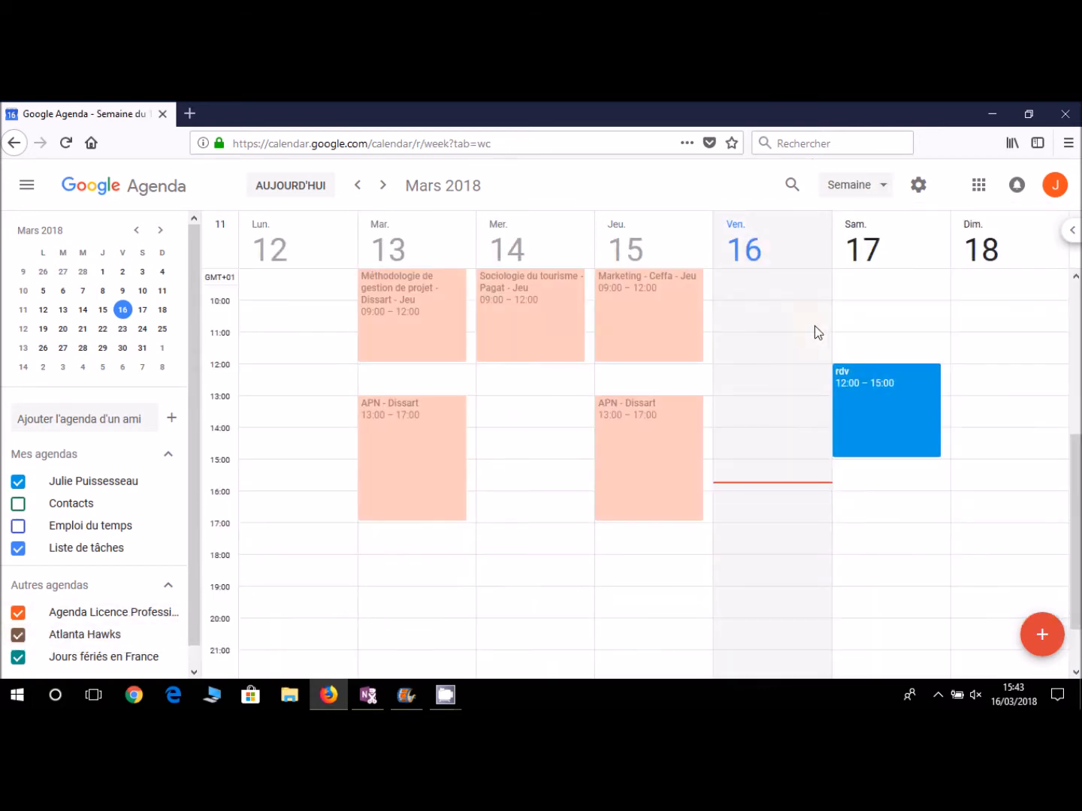
Step: Look at the Nouvel agenda creation form and return to the week view without creating a calendar
click(173, 419)
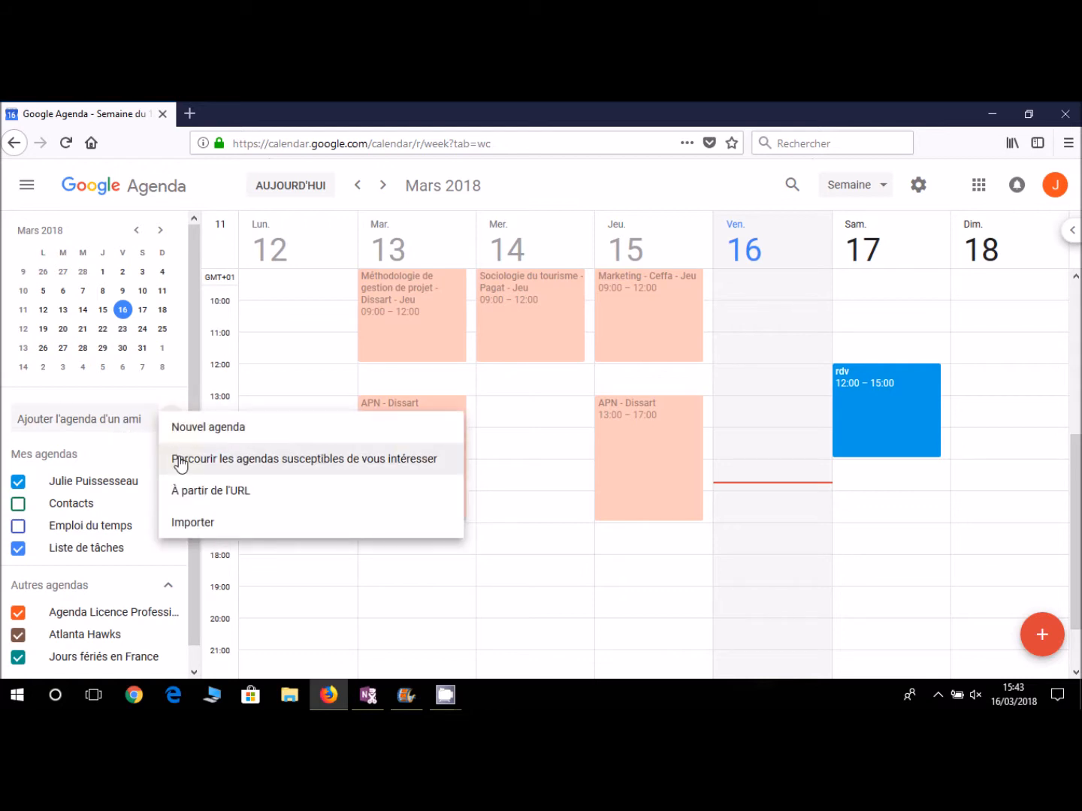
click(244, 439)
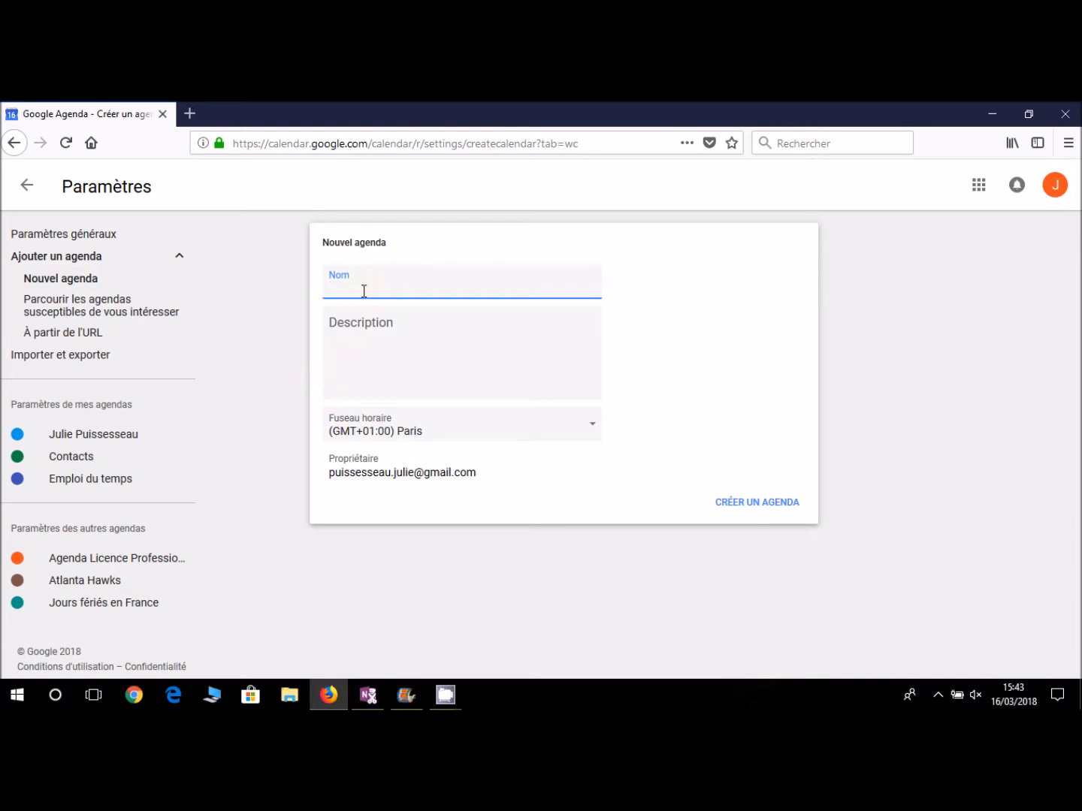
click(23, 180)
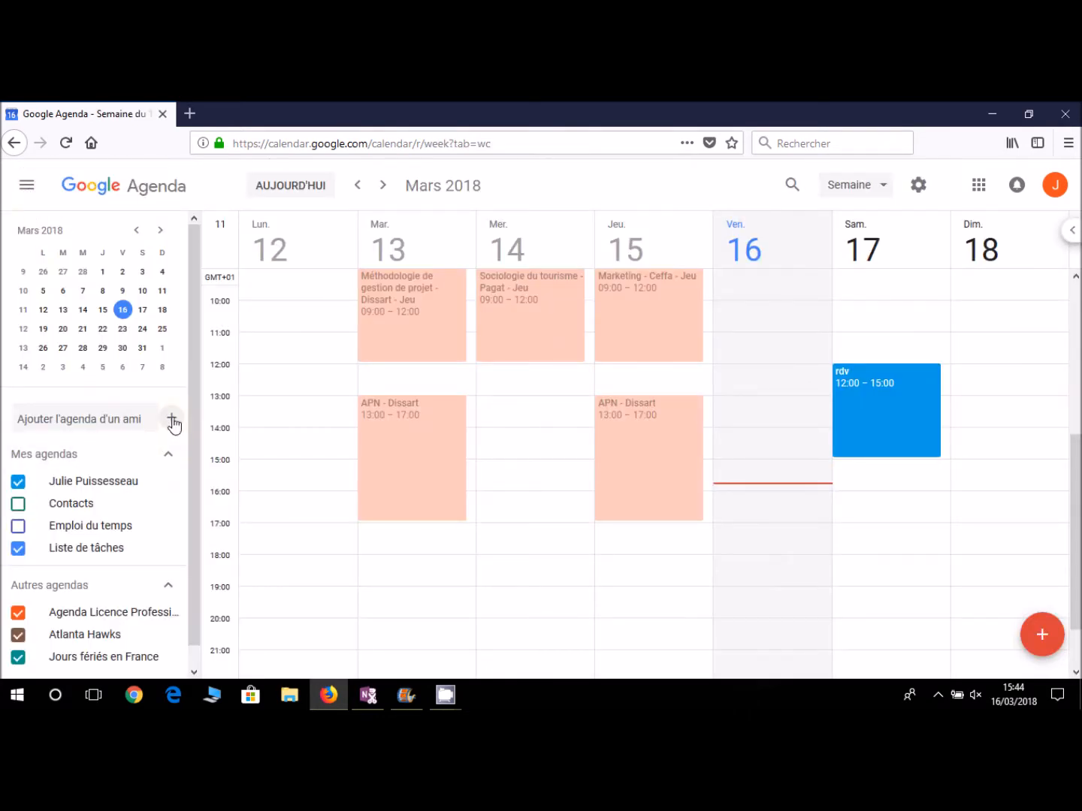
Step: Review the Importer and Exporter options for calendars and return to the week view
click(172, 421)
click(225, 529)
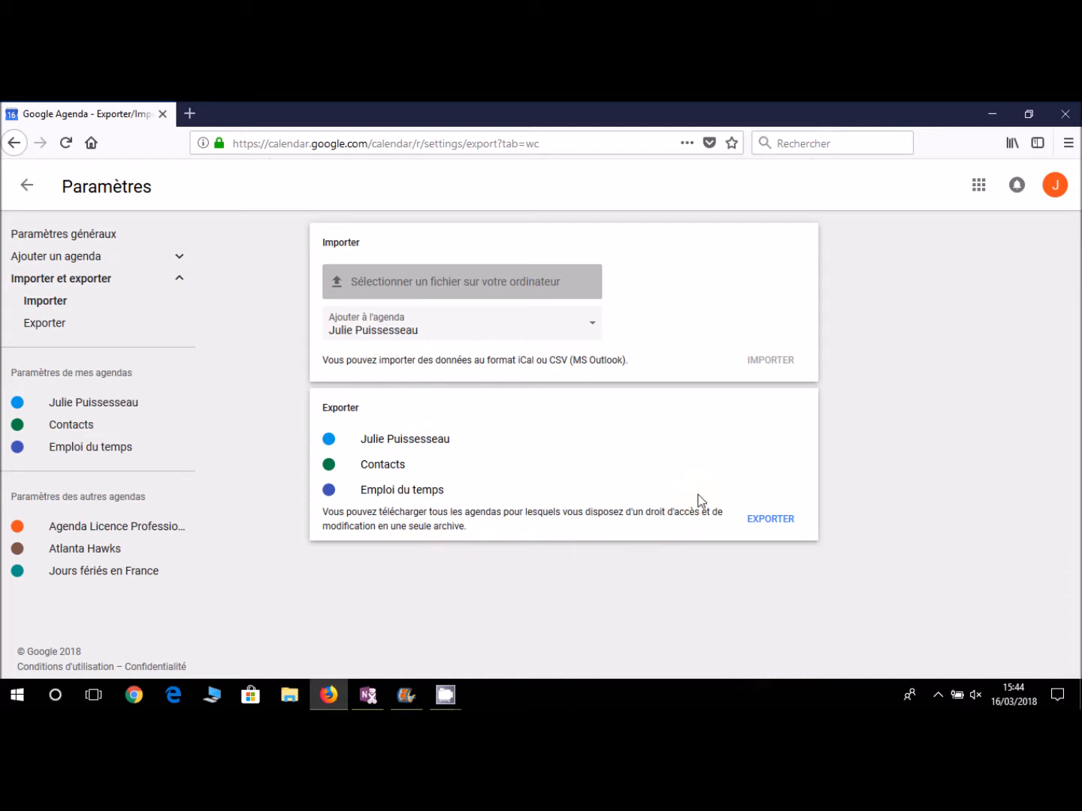
click(27, 185)
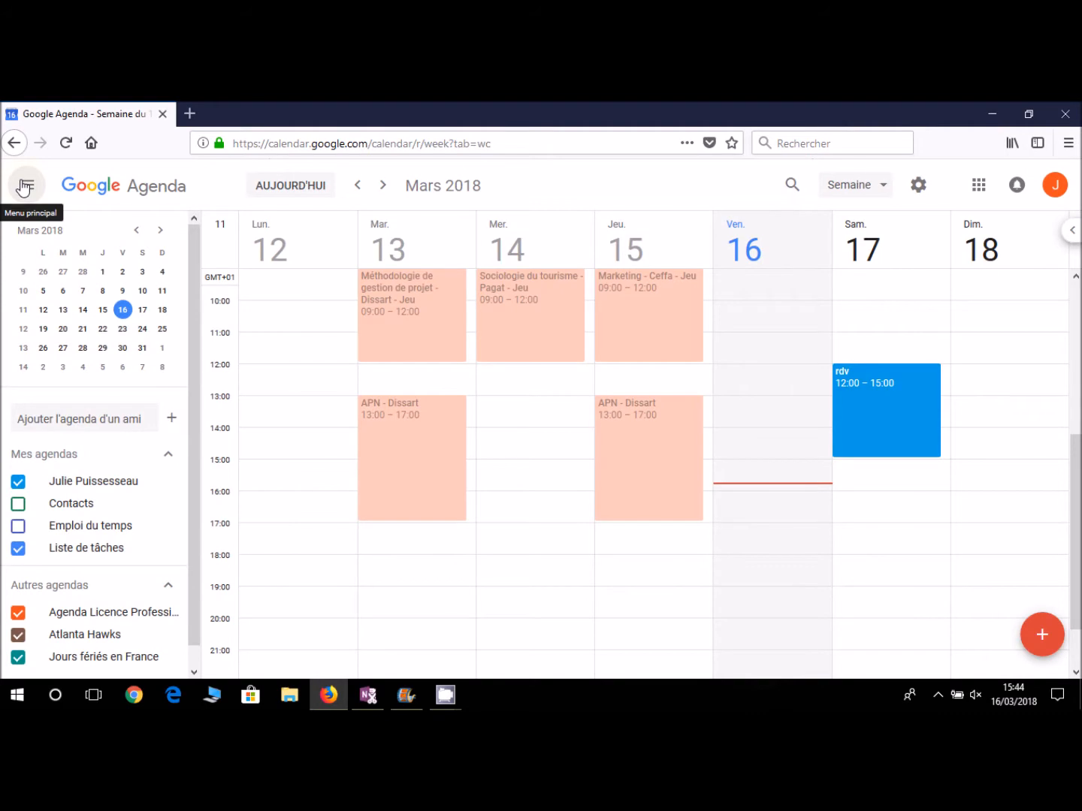
Step: Look at the À partir de l'URL form for adding a calendar by its address, and leave it
click(173, 421)
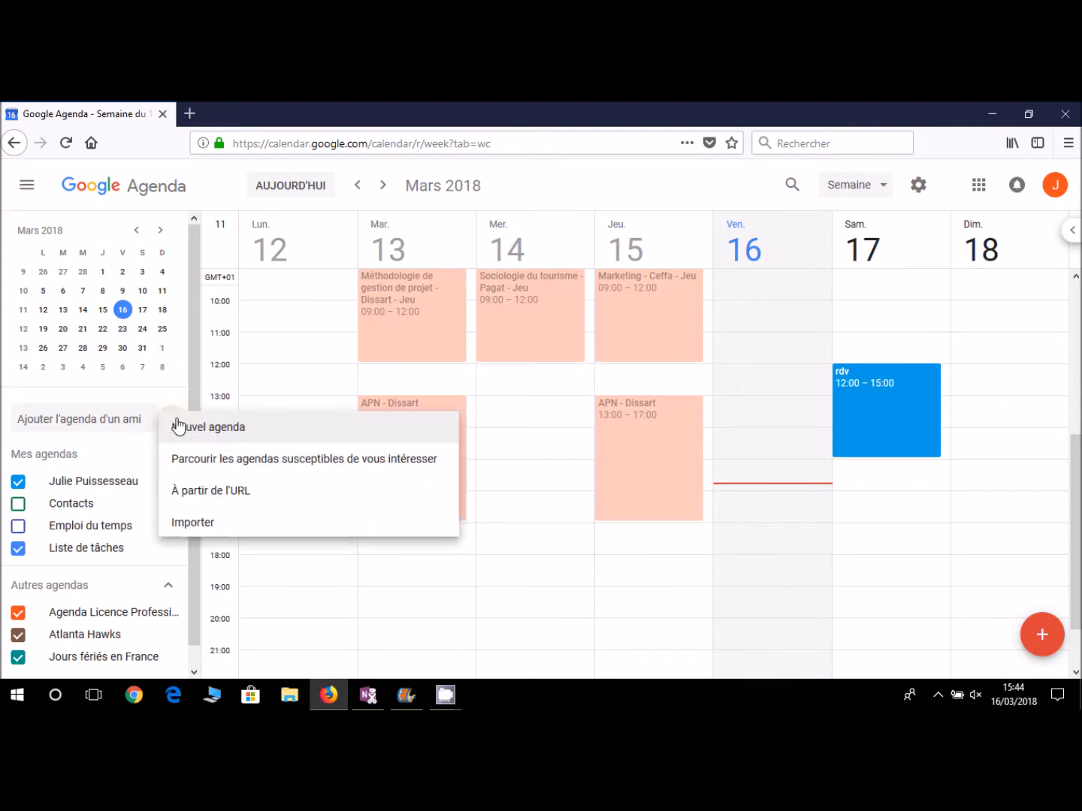
click(204, 499)
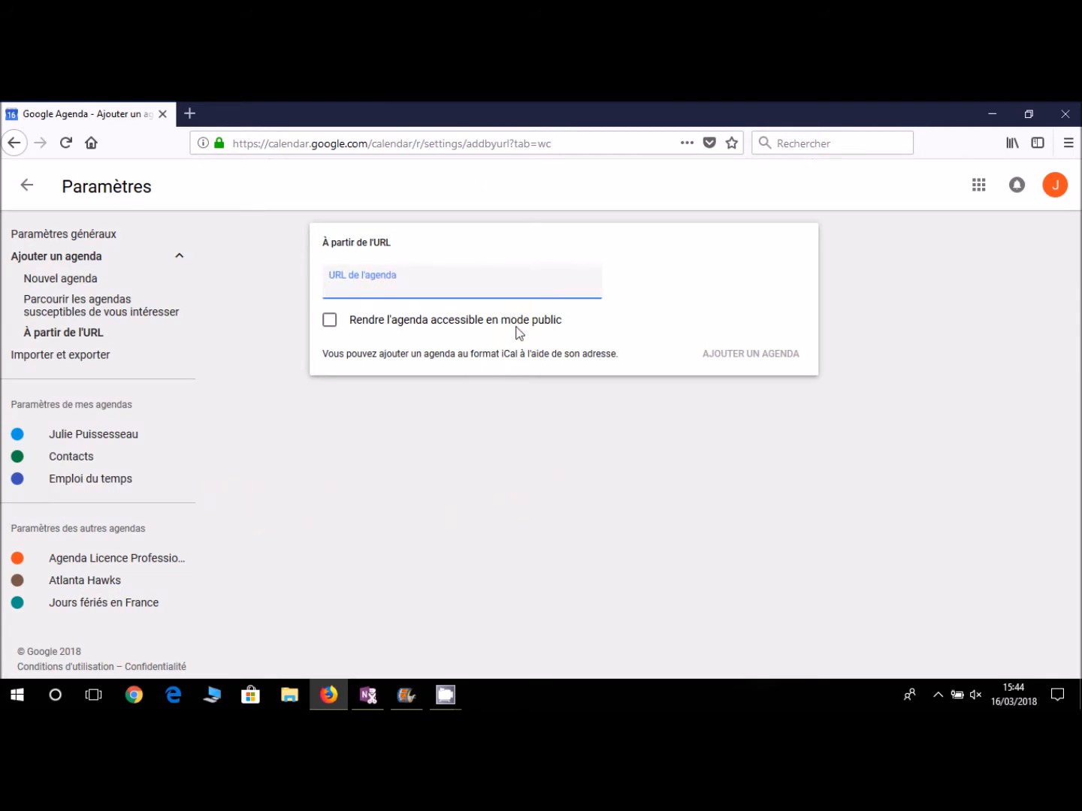
click(27, 186)
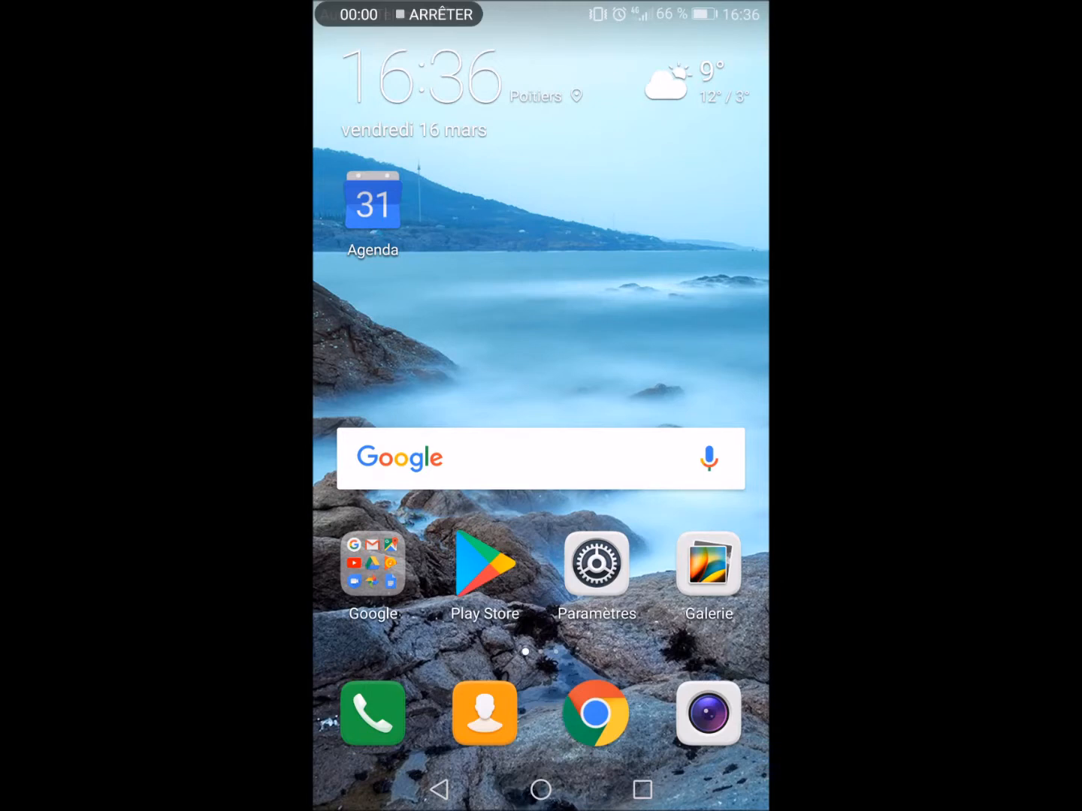
Step: Switch to the Agenda app on the phone and check the details of Saturday's "rdv" event
click(373, 199)
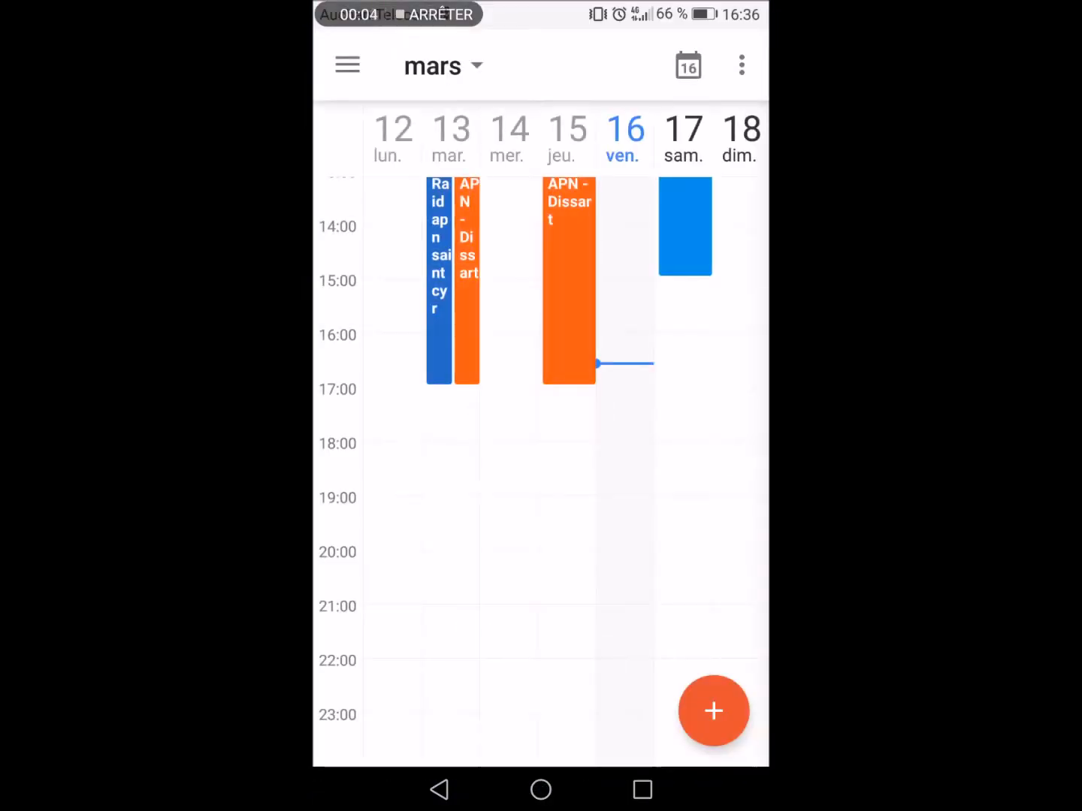
drag(633, 283, 626, 661)
drag(625, 383, 626, 276)
drag(473, 633, 505, 619)
click(687, 492)
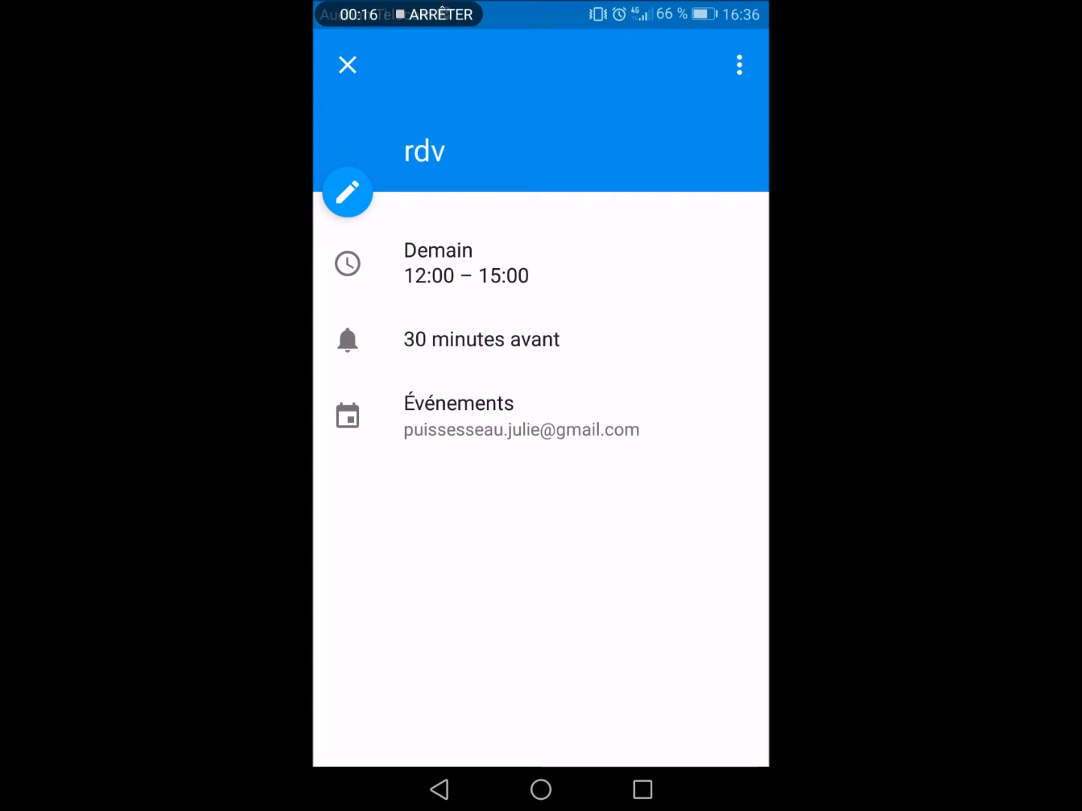
click(348, 64)
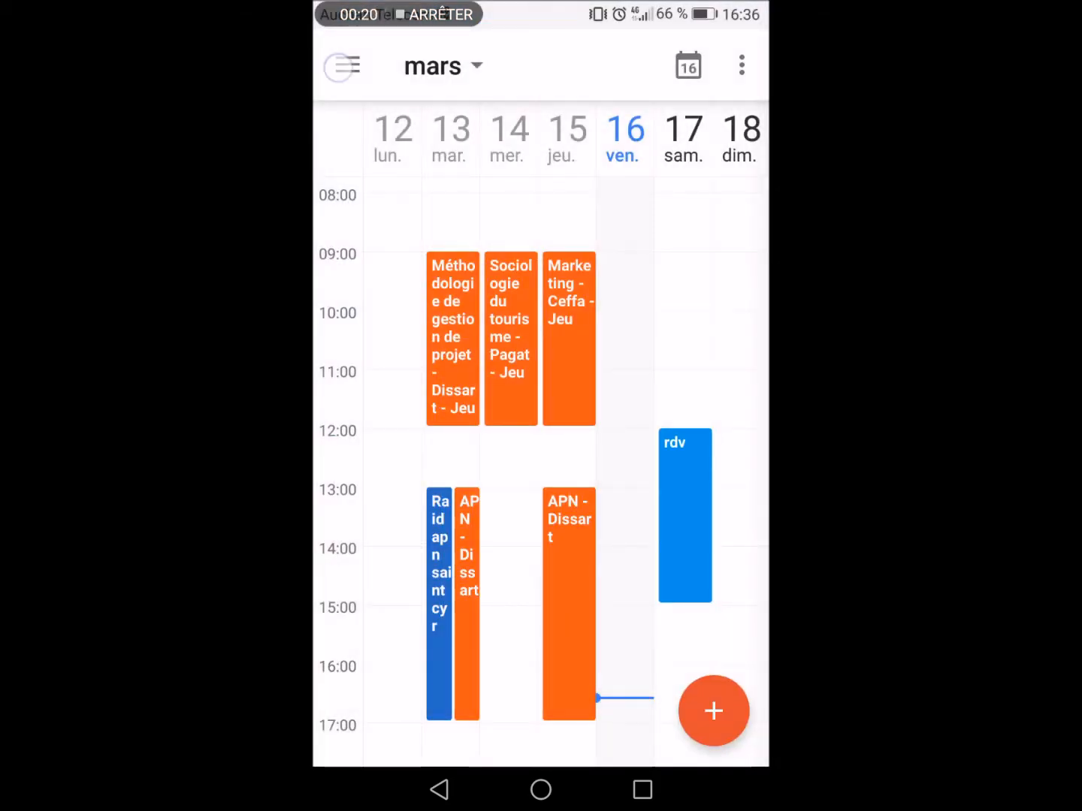
Step: Look through the mobile app's views and calendar lists, show the Atlanta Hawks calendar, and return to the week view
click(340, 66)
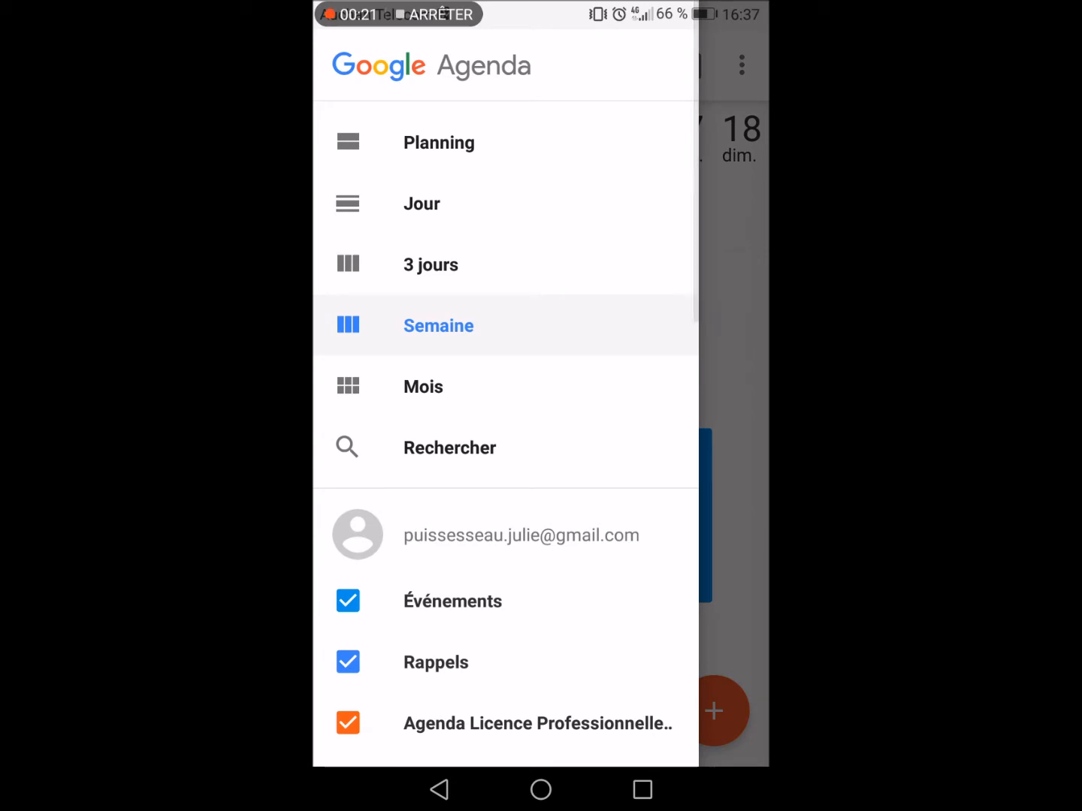
drag(592, 474, 653, 229)
drag(599, 637, 633, 231)
drag(560, 650, 575, 718)
drag(618, 546, 635, 584)
drag(590, 248, 575, 578)
click(491, 450)
click(490, 441)
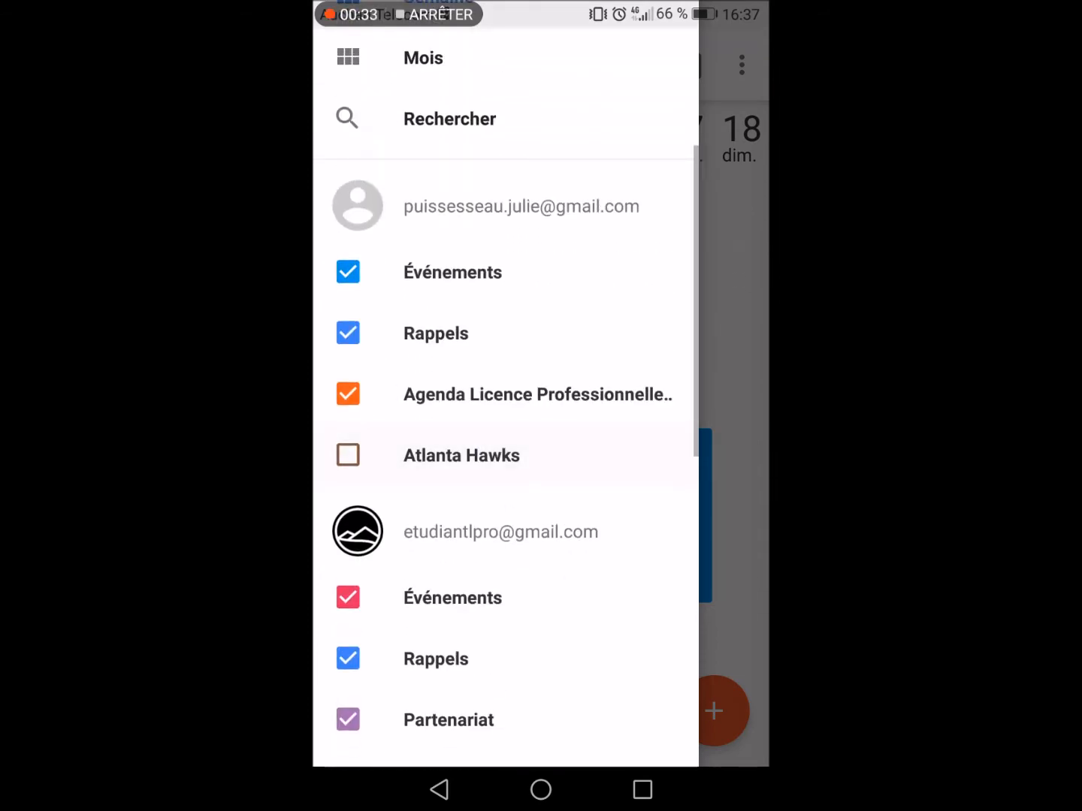
click(346, 456)
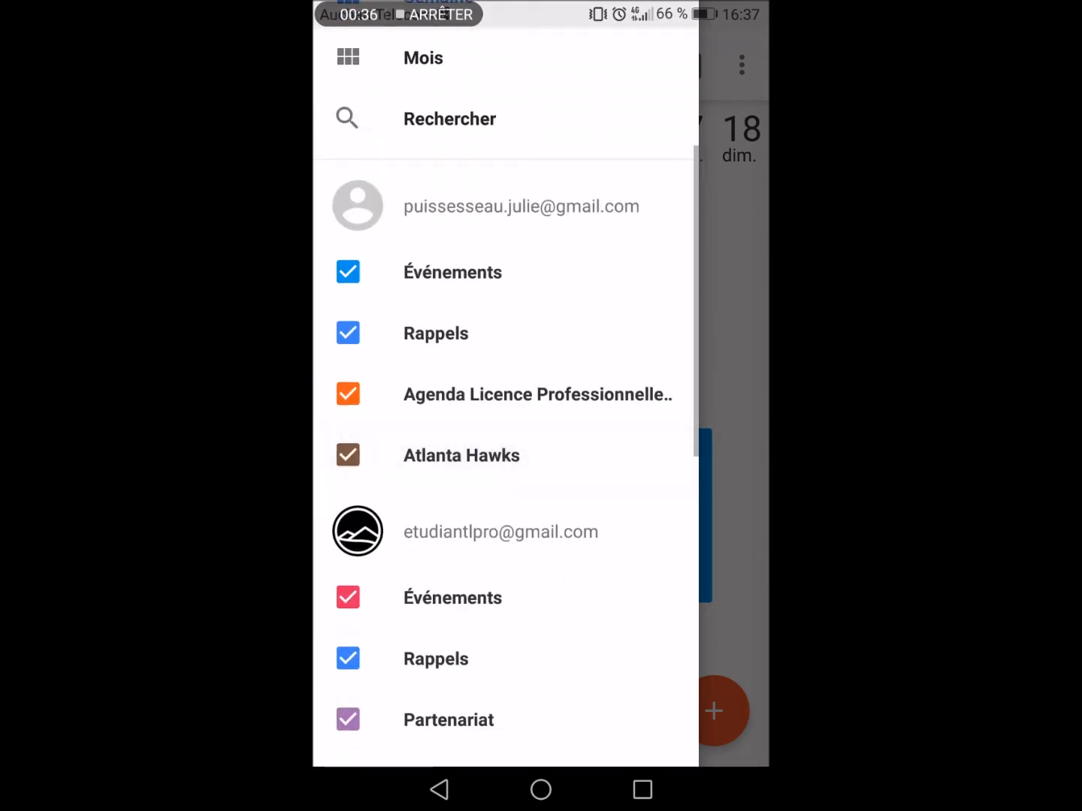
click(746, 323)
Step: Refresh the mobile calendar and look over the events of the week of 12 to 18 mars
drag(652, 321, 503, 555)
click(625, 234)
click(347, 67)
drag(620, 591, 659, 281)
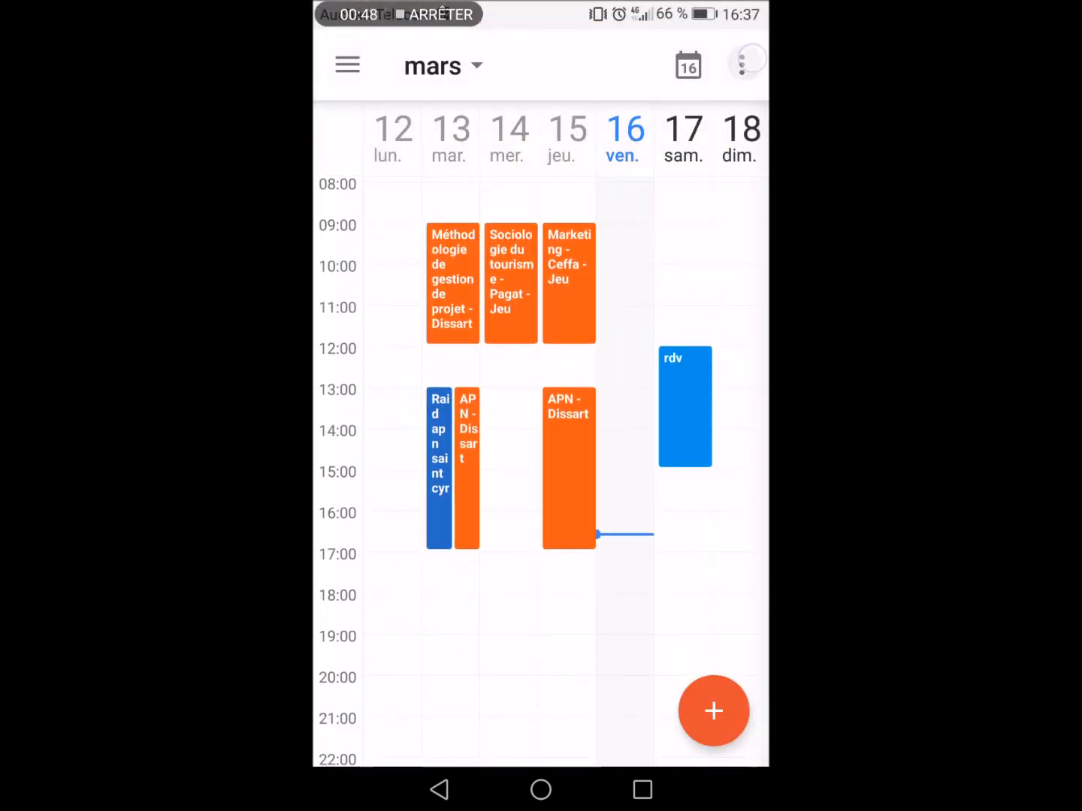
click(744, 62)
click(666, 63)
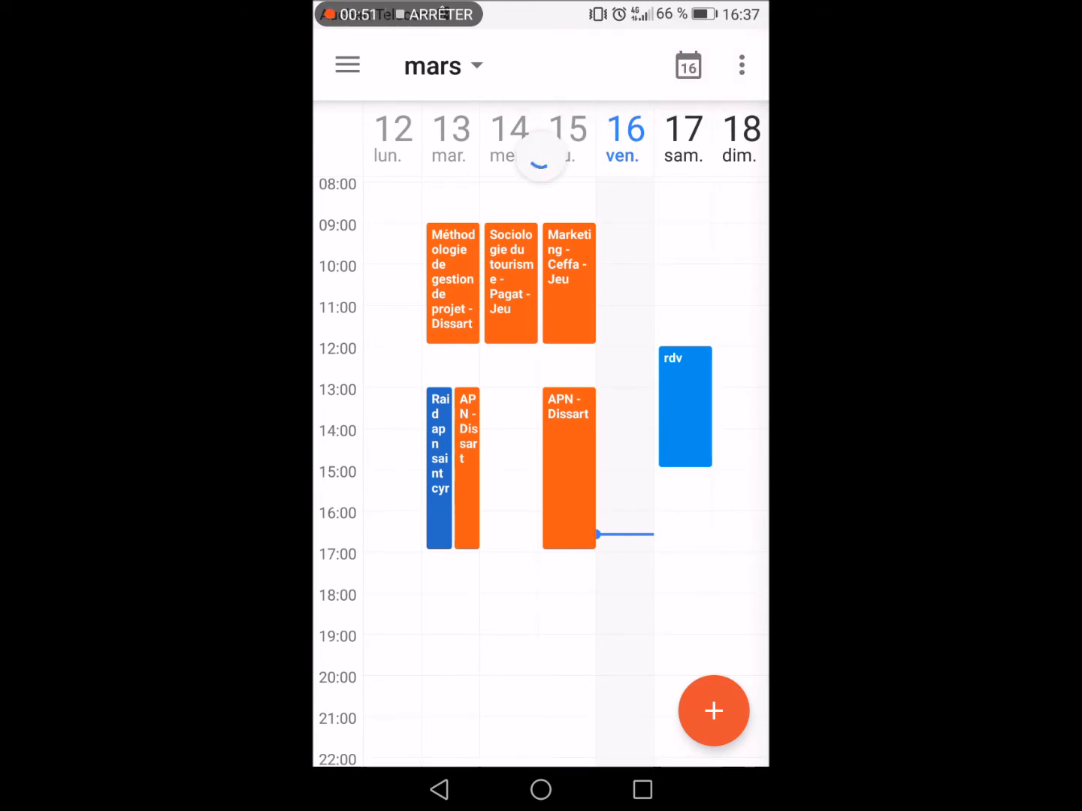
drag(661, 283, 604, 578)
drag(589, 654, 685, 311)
click(646, 477)
Step: Review the Objectif categories offered for a new goal and close the chooser without picking one
click(713, 710)
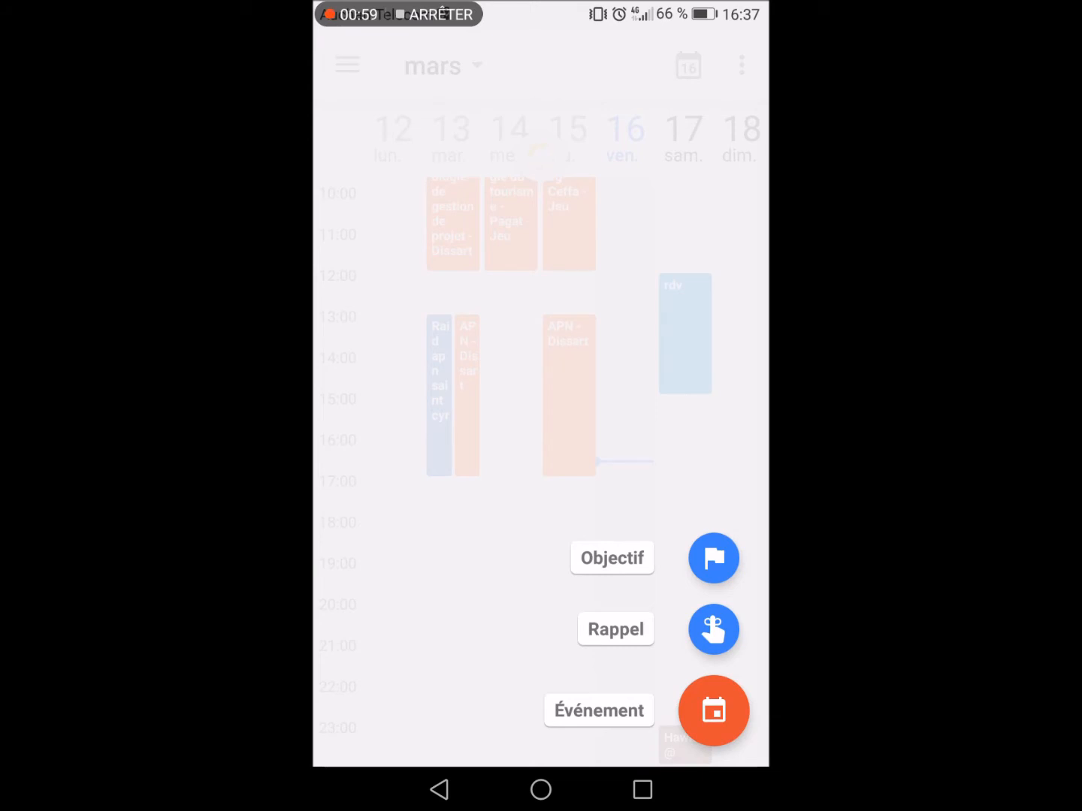
click(620, 558)
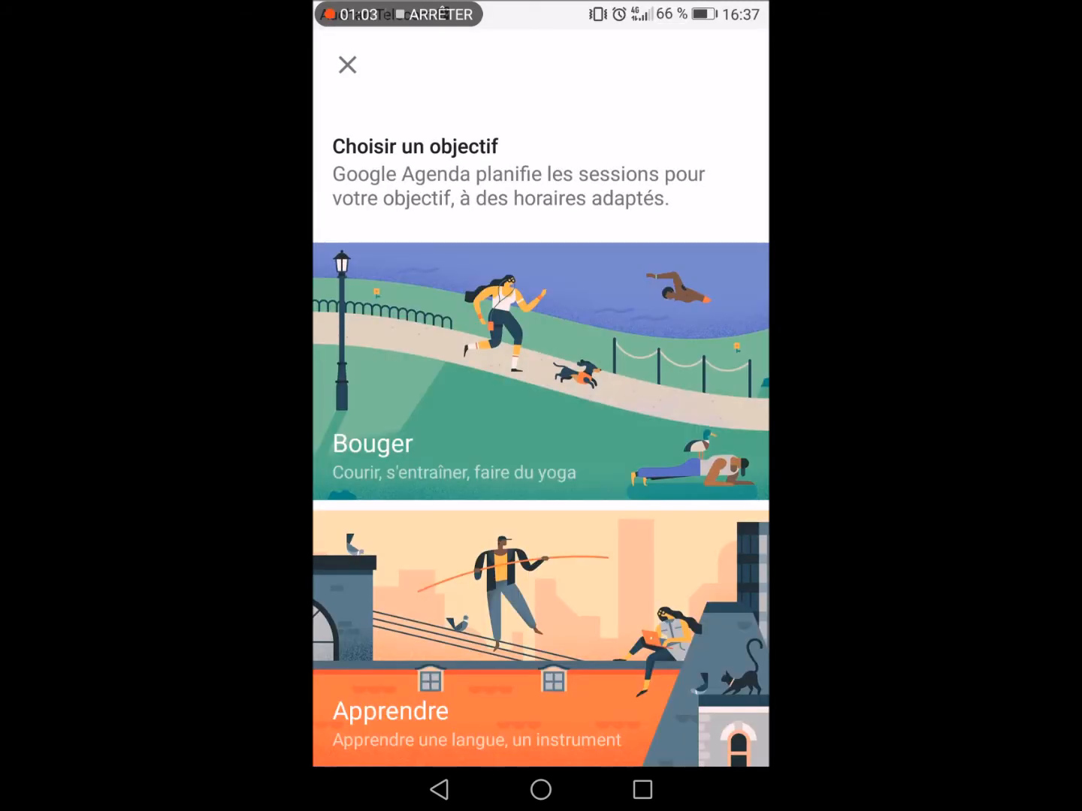
drag(608, 638, 677, 330)
drag(631, 555, 697, 305)
mouse_move(617, 622)
mouse_down()
mouse_move(674, 332)
mouse_move(616, 630)
mouse_up()
click(343, 70)
Step: Review the suggested actions for a new Rappel and close the form without saving a reminder
click(722, 709)
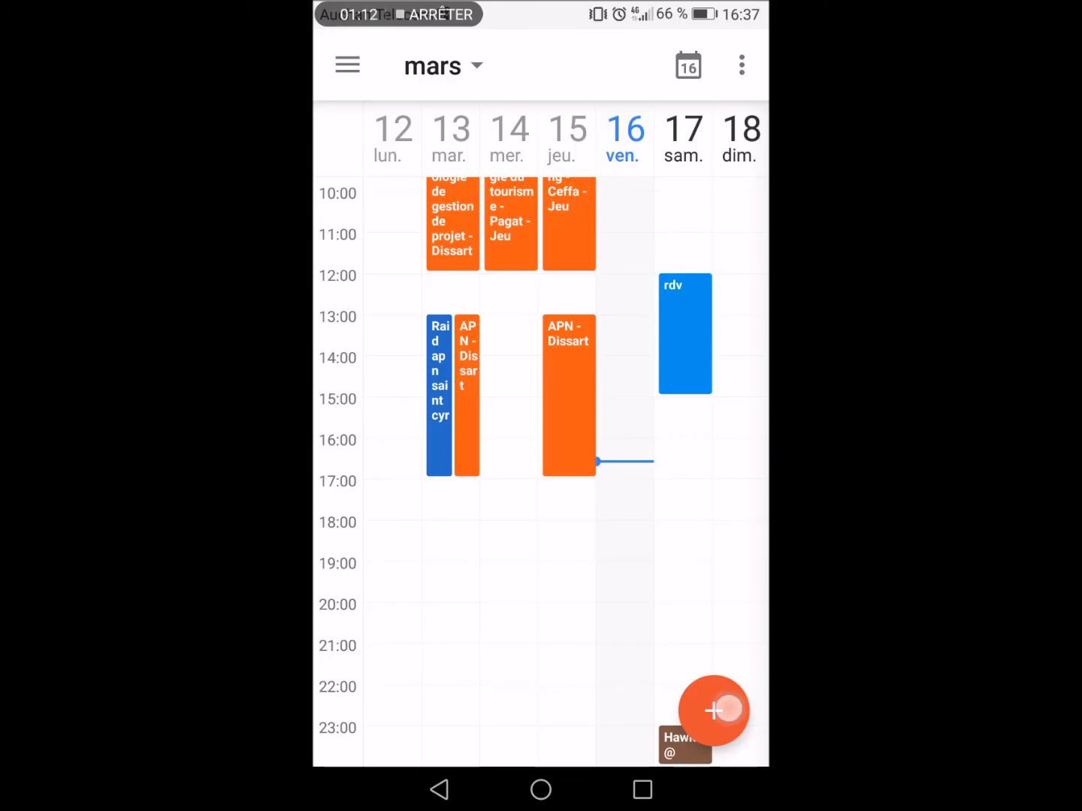
click(631, 628)
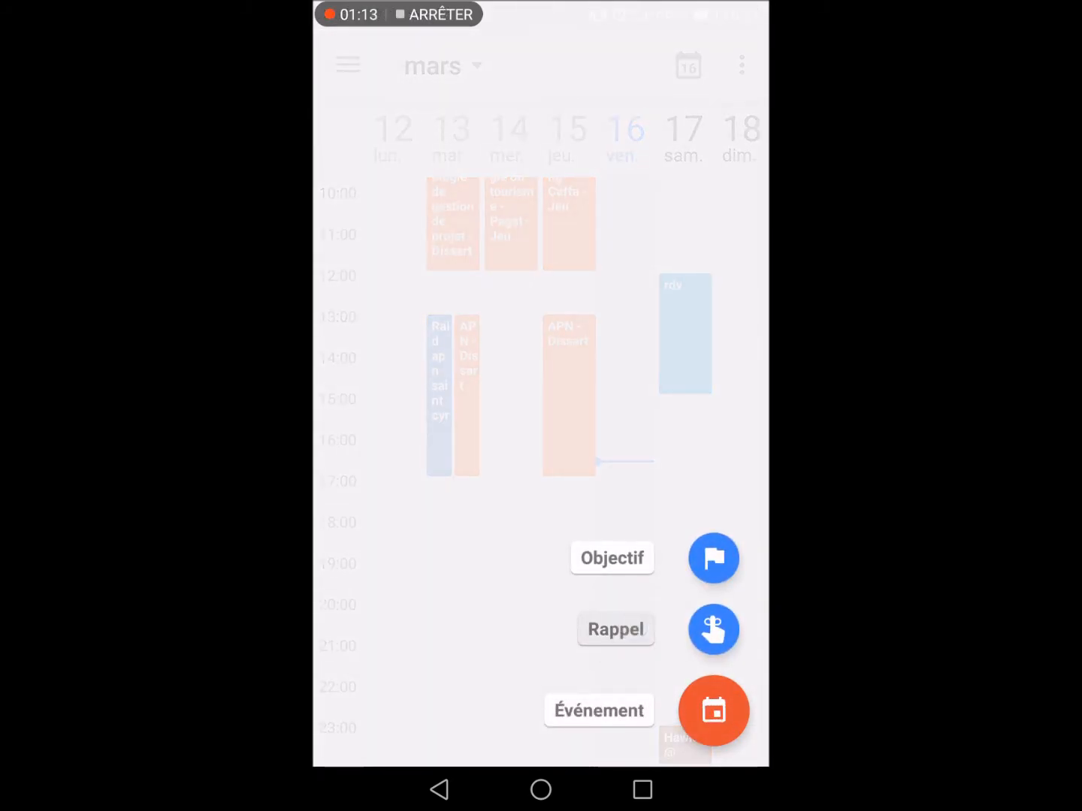
drag(653, 356, 667, 248)
click(440, 790)
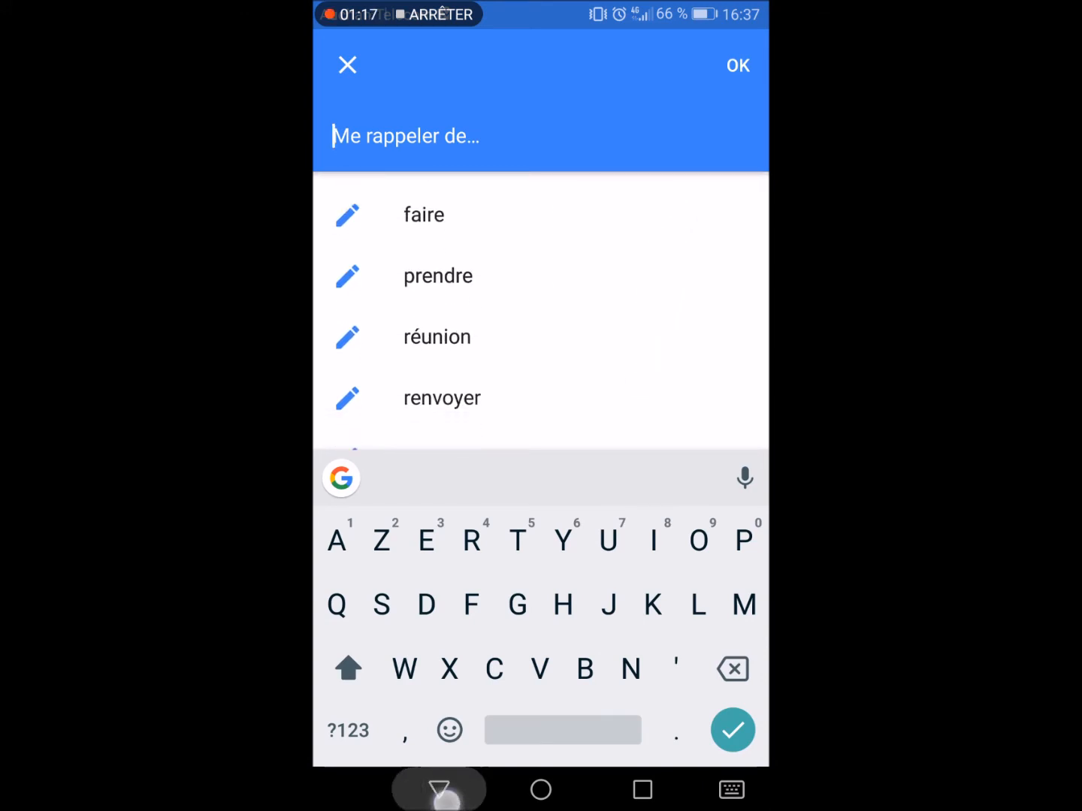
drag(646, 488, 657, 438)
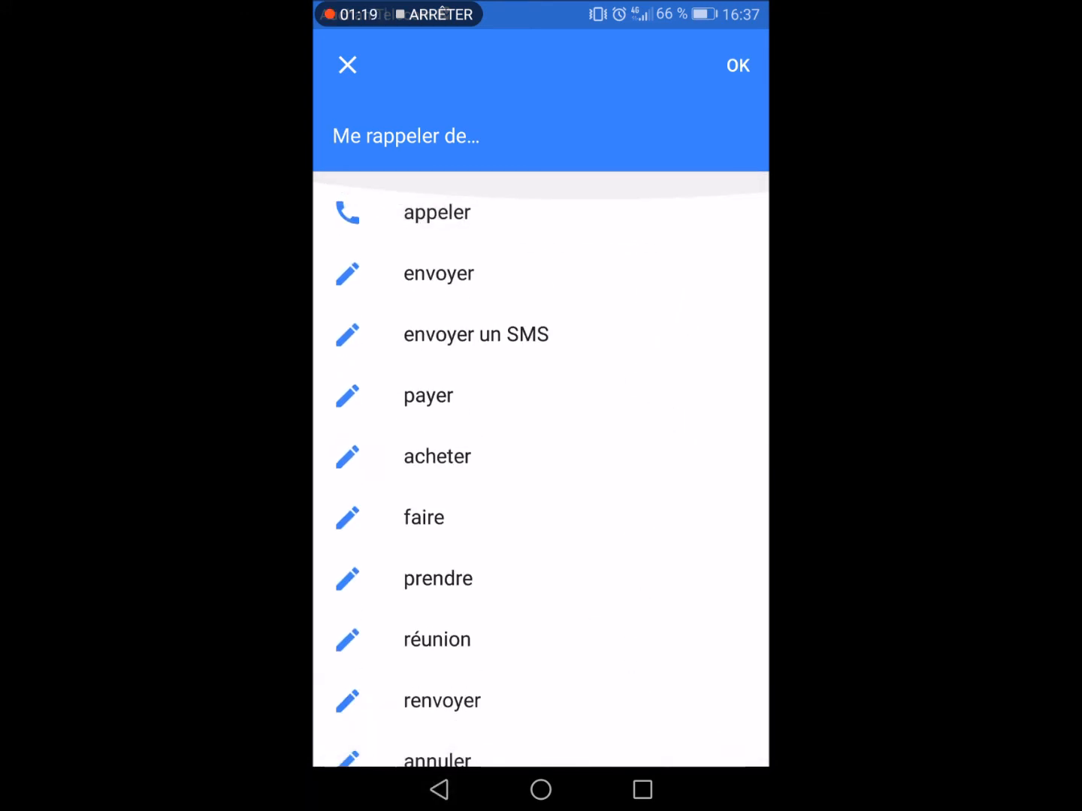
click(347, 65)
Step: Look over the new Événement form's date, location and notification fields, and close it without saving
click(713, 711)
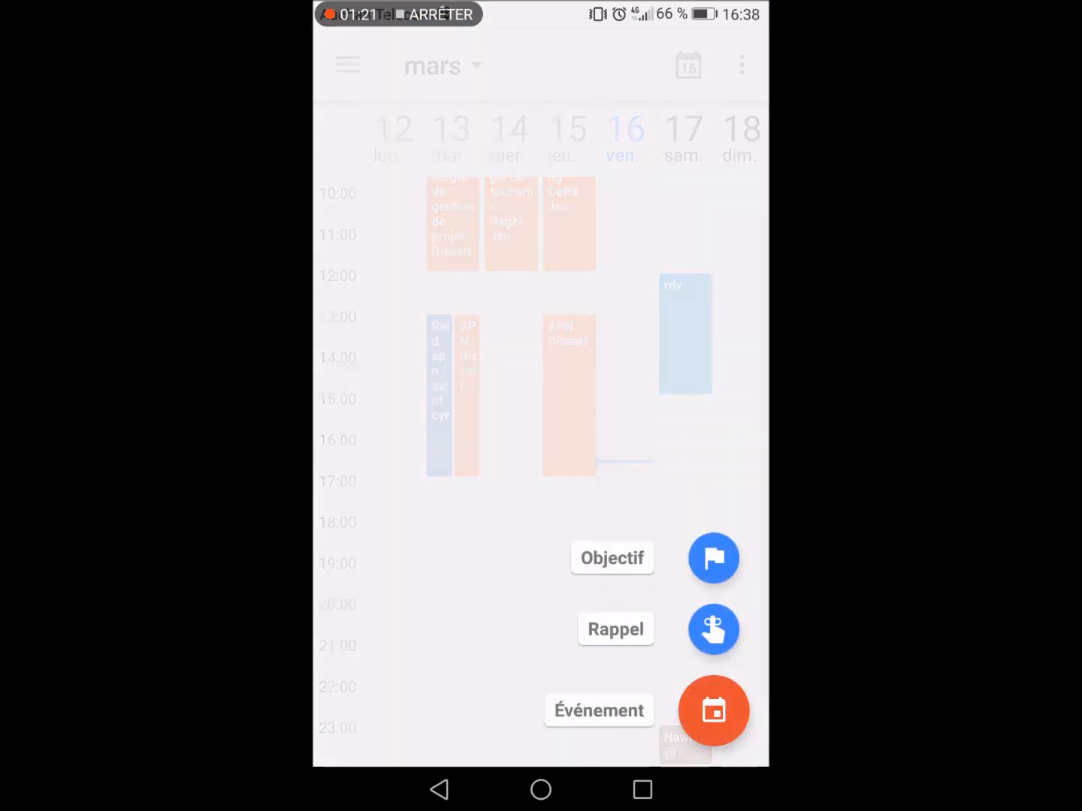
click(714, 711)
drag(646, 665, 645, 720)
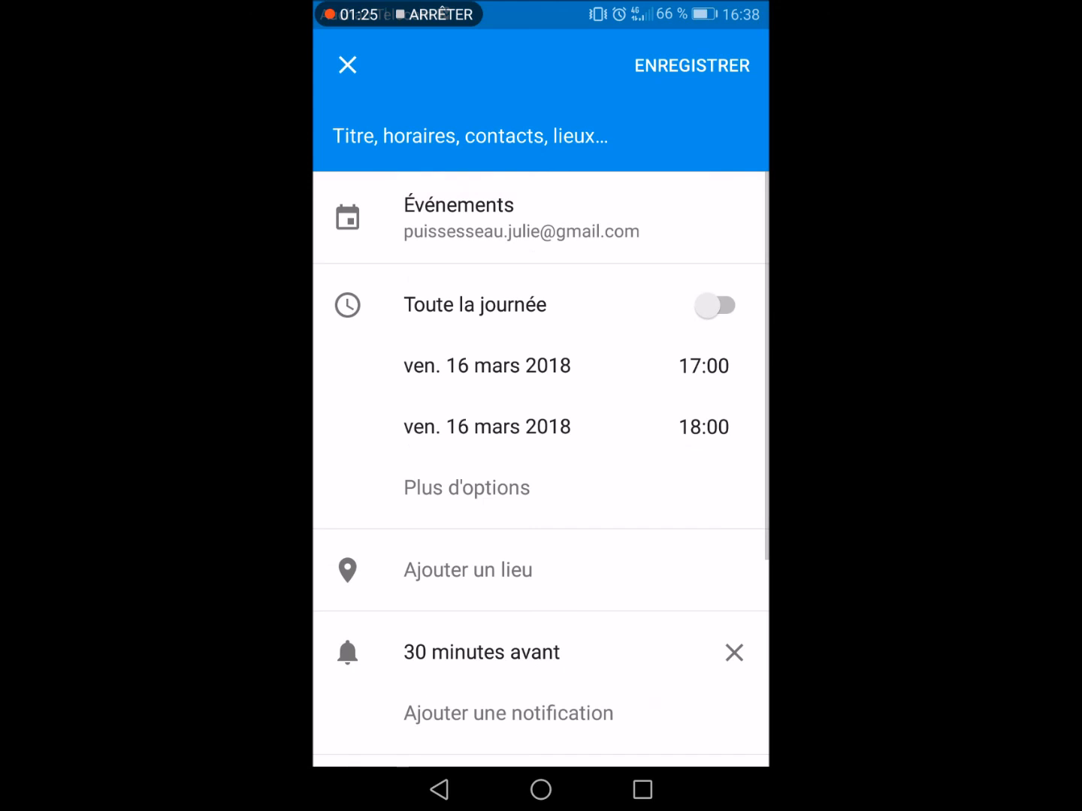
click(347, 65)
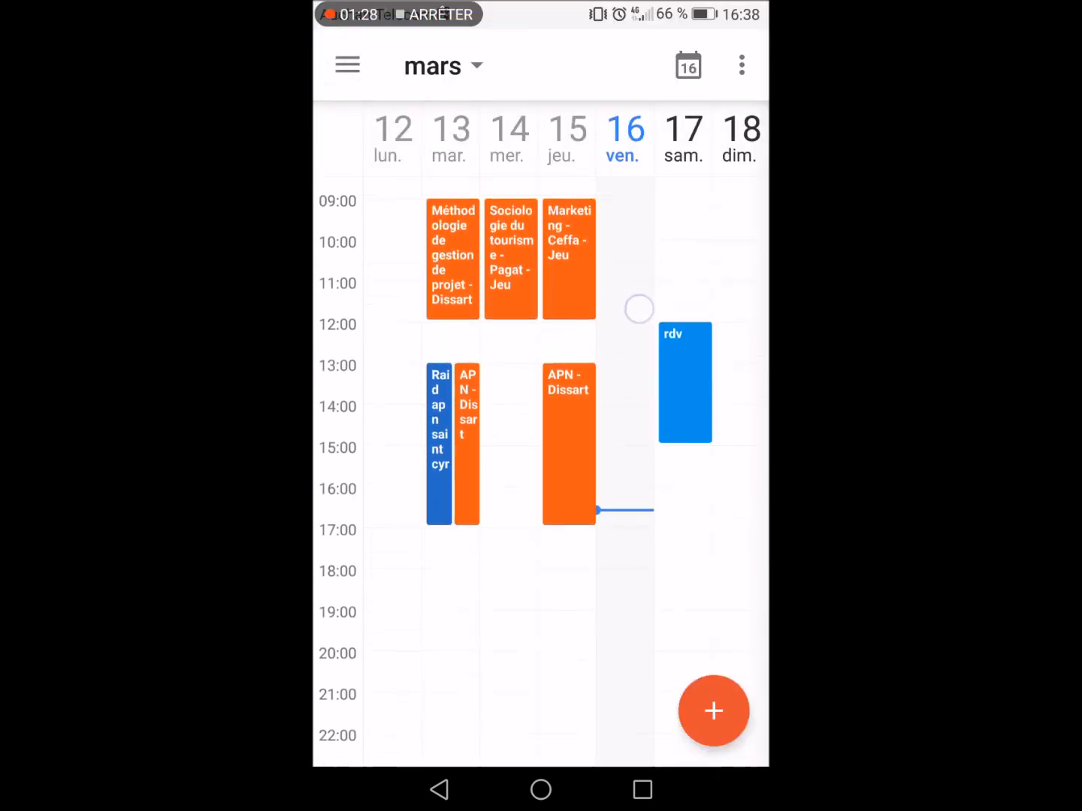